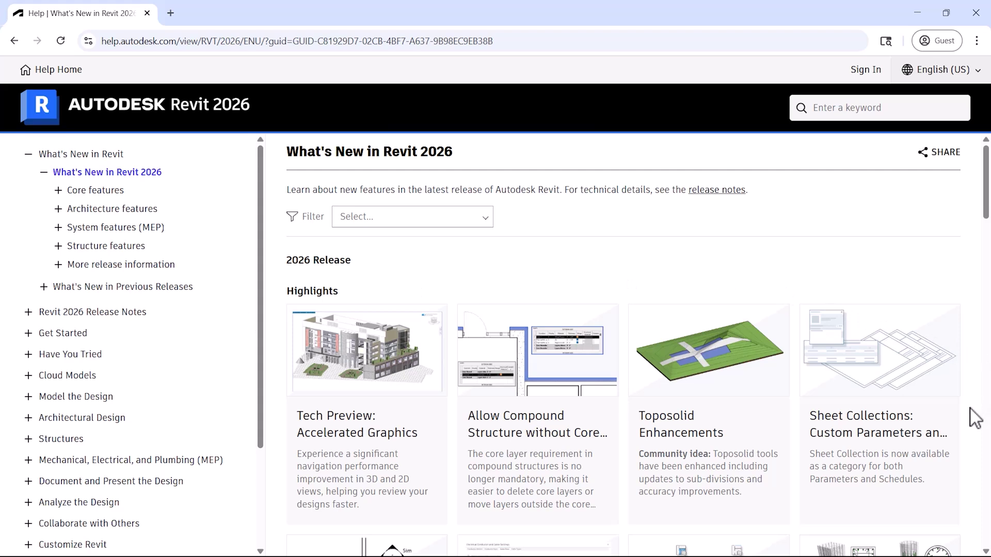
# - Scroll the What's New in Revit 2026 page down to the More features cards
pyautogui.scroll(-5, 975, 418)
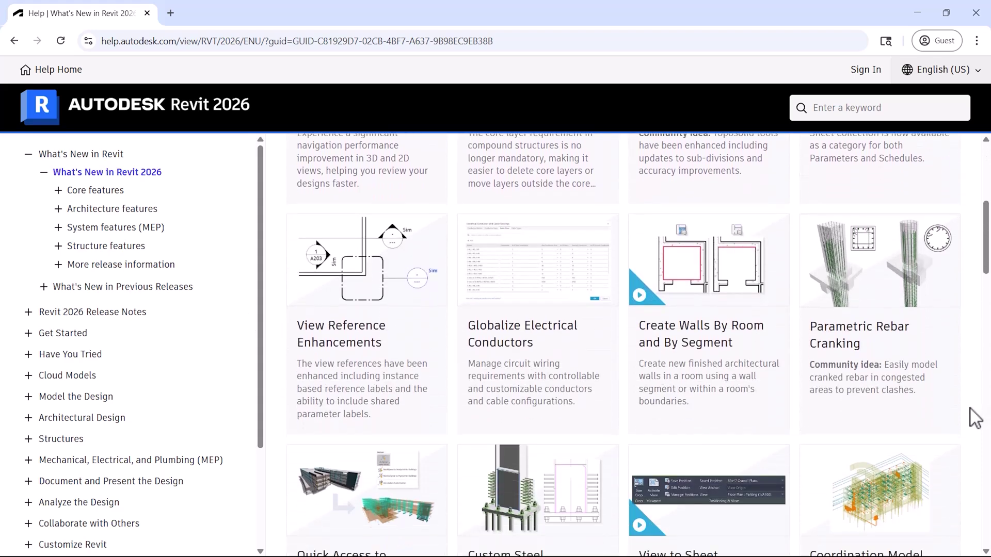
pyautogui.scroll(-1, 974, 419)
pyautogui.scroll(-5, 974, 418)
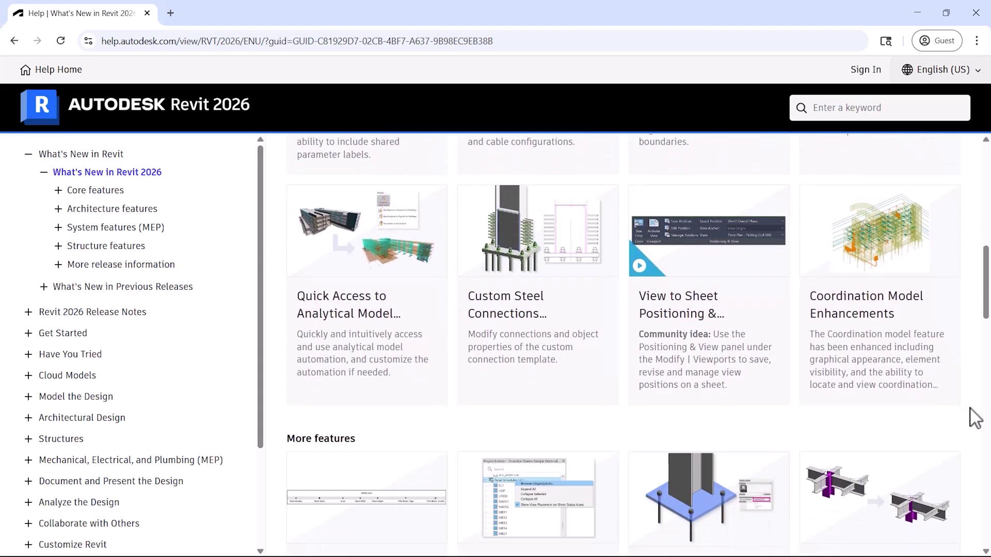
pyautogui.scroll(-5, 974, 418)
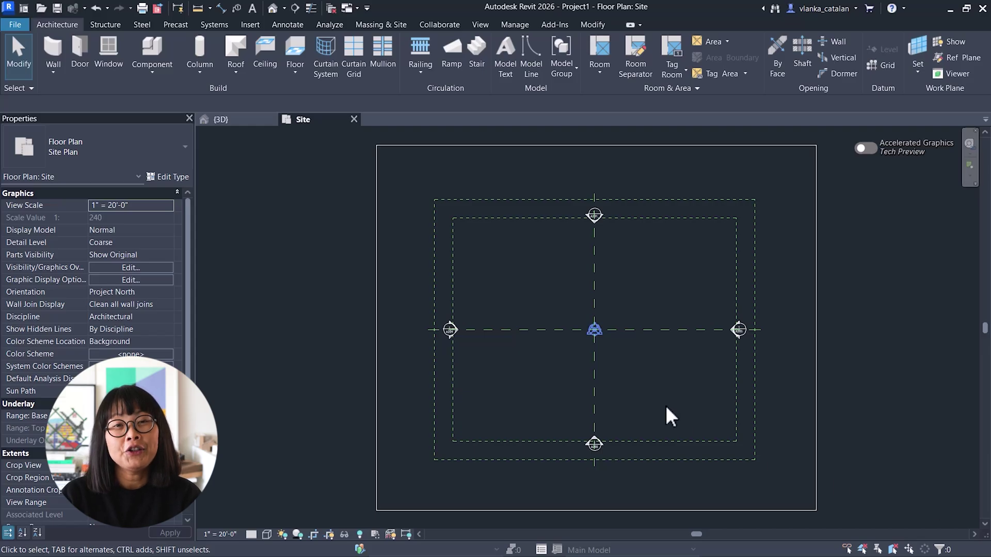
# - Sketch a 120'-0" by 68'-0" rectangular toposolid boundary, keeping the Grassland - 16" type
pyautogui.click(382, 23)
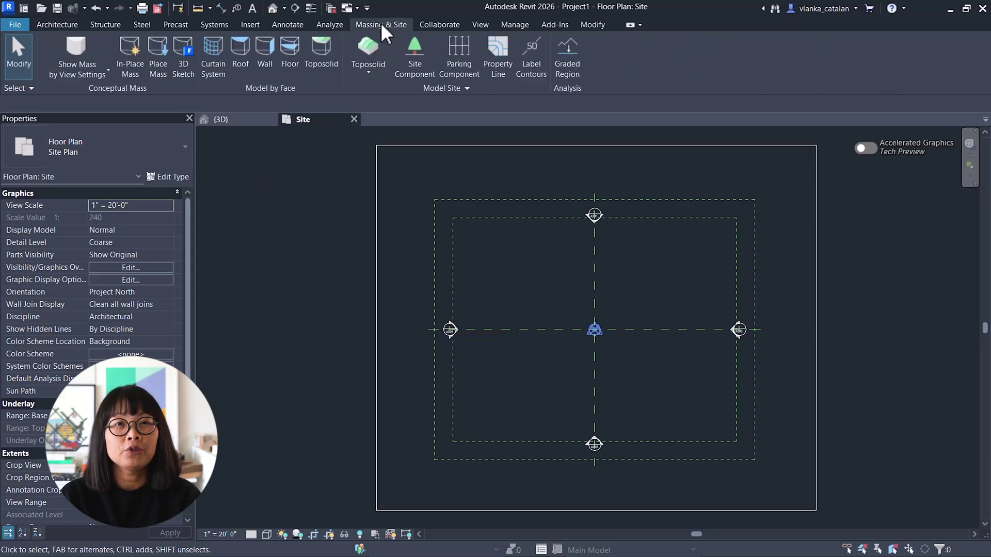
pyautogui.click(375, 72)
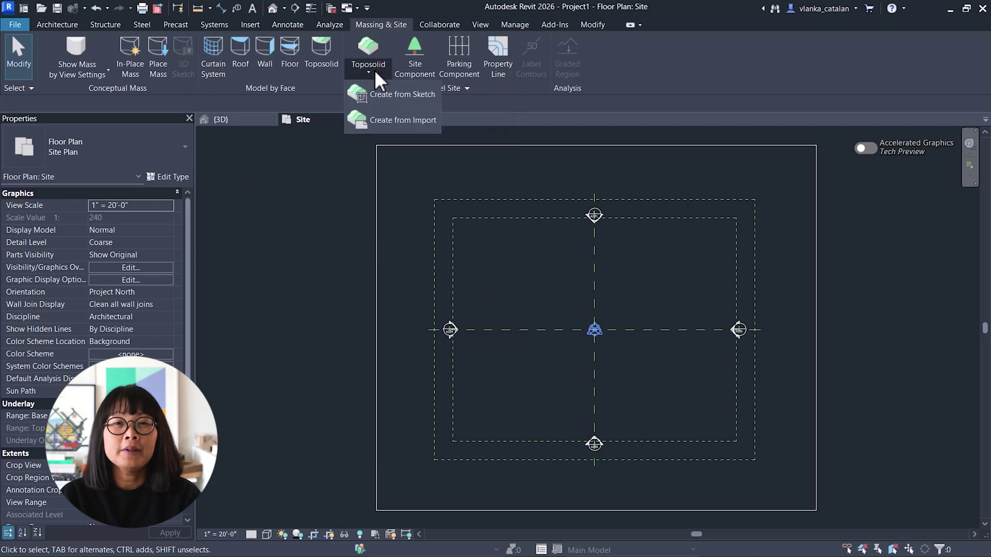
pyautogui.click(386, 98)
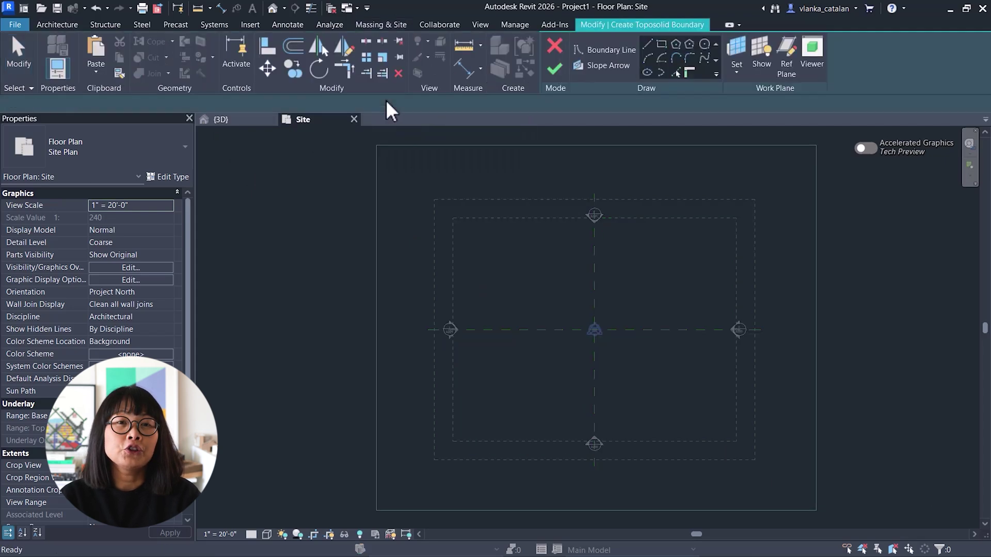
pyautogui.click(663, 44)
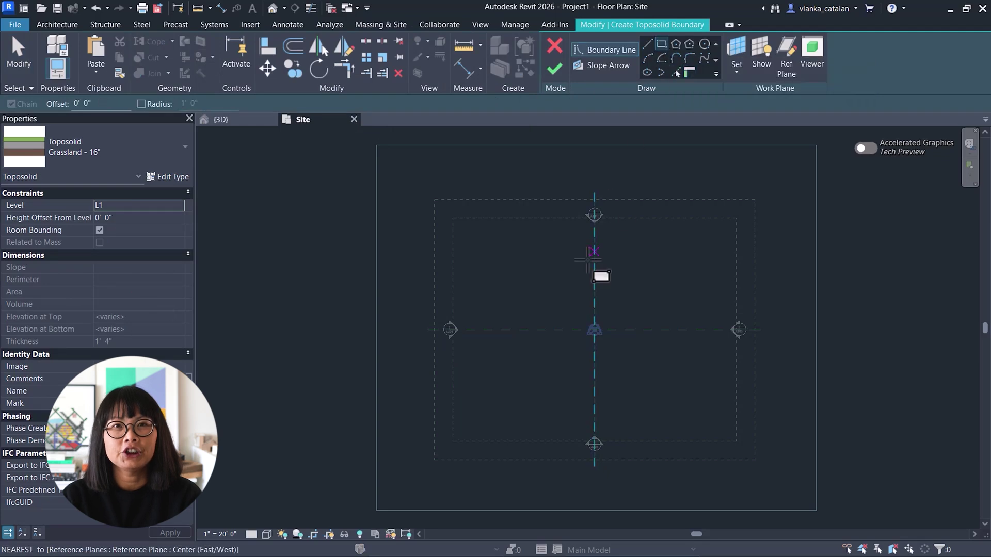
pyautogui.click(525, 296)
pyautogui.click(674, 380)
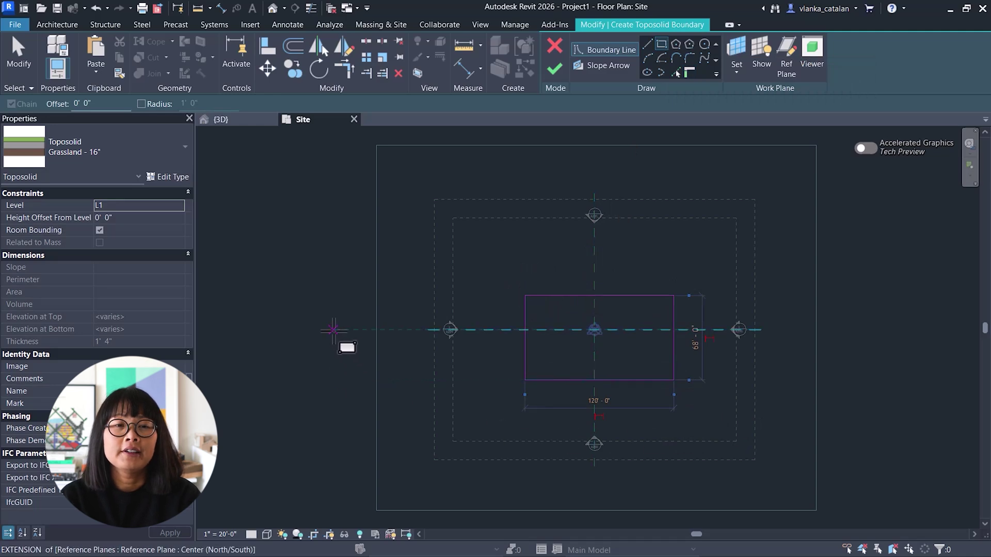
pyautogui.click(182, 156)
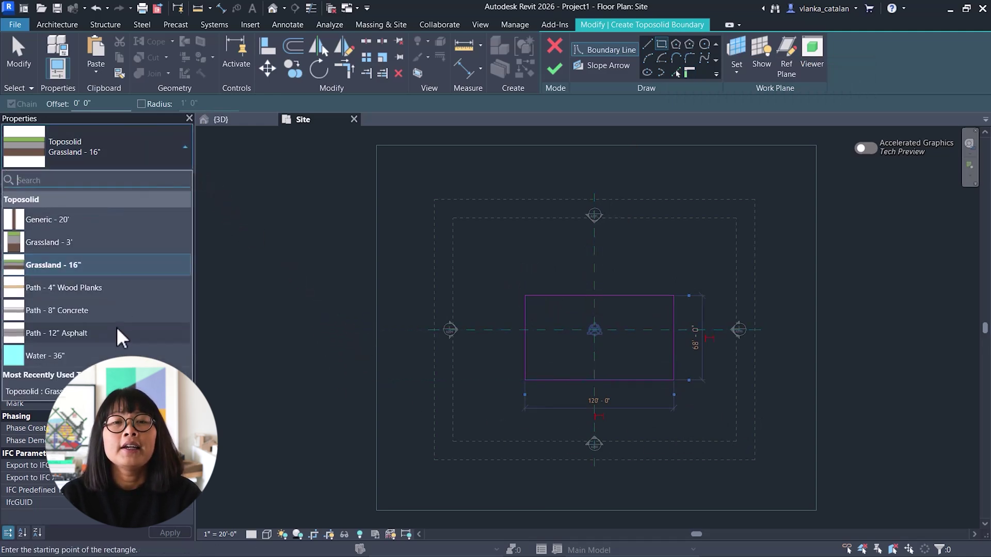
pyautogui.click(162, 151)
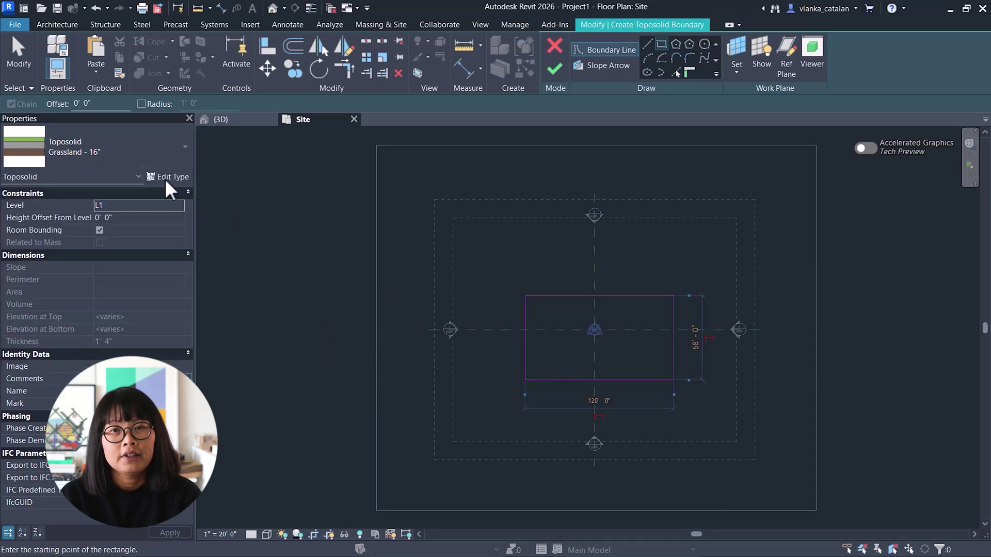
pyautogui.click(166, 177)
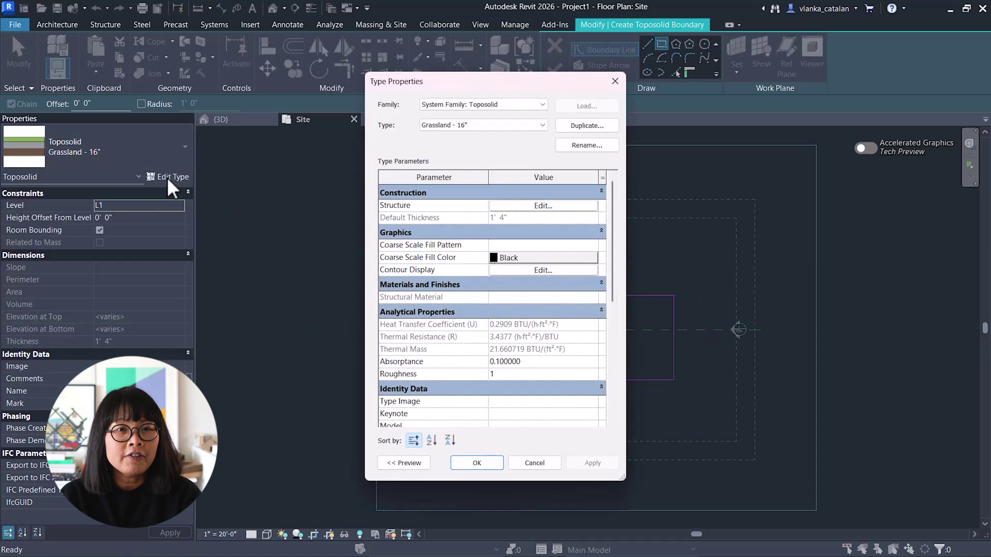
pyautogui.click(544, 206)
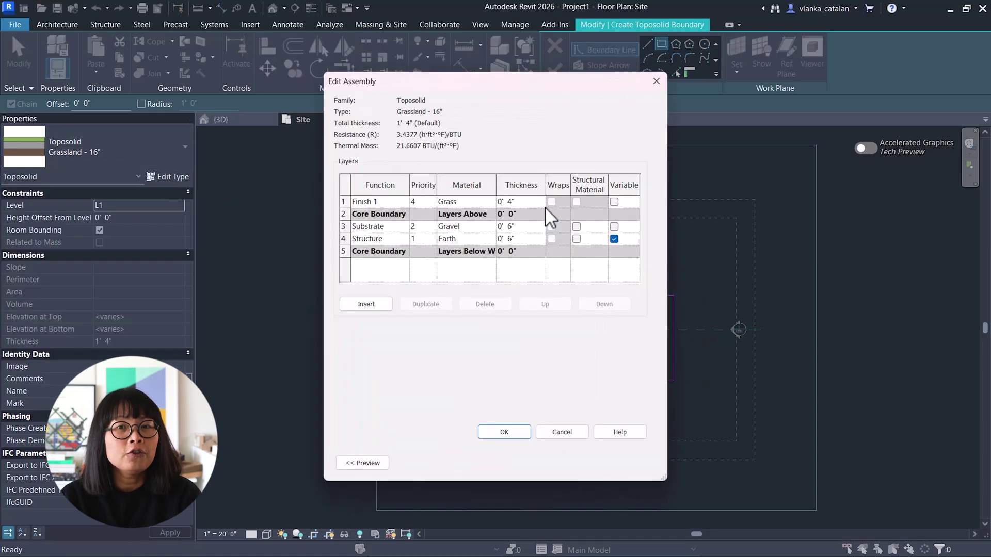
pyautogui.click(518, 432)
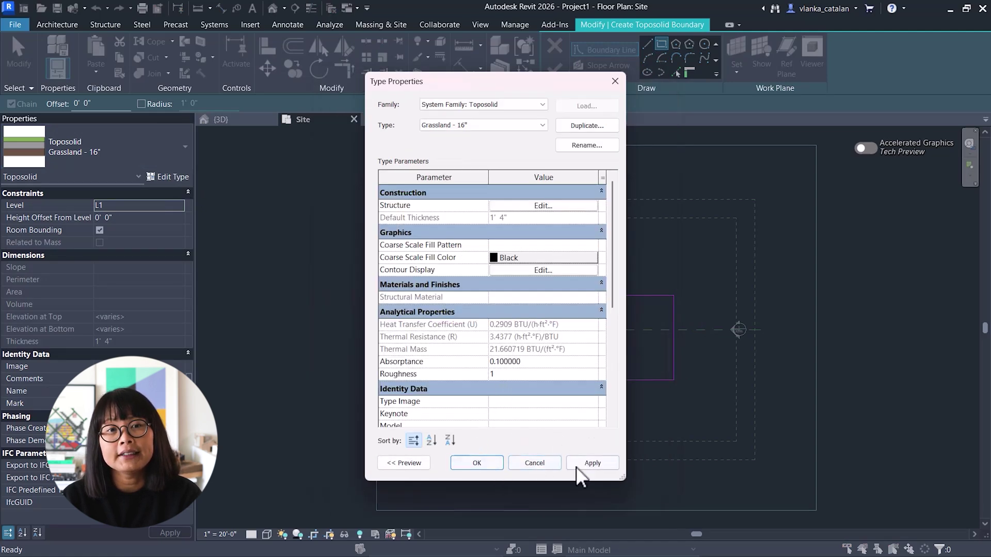
pyautogui.click(475, 465)
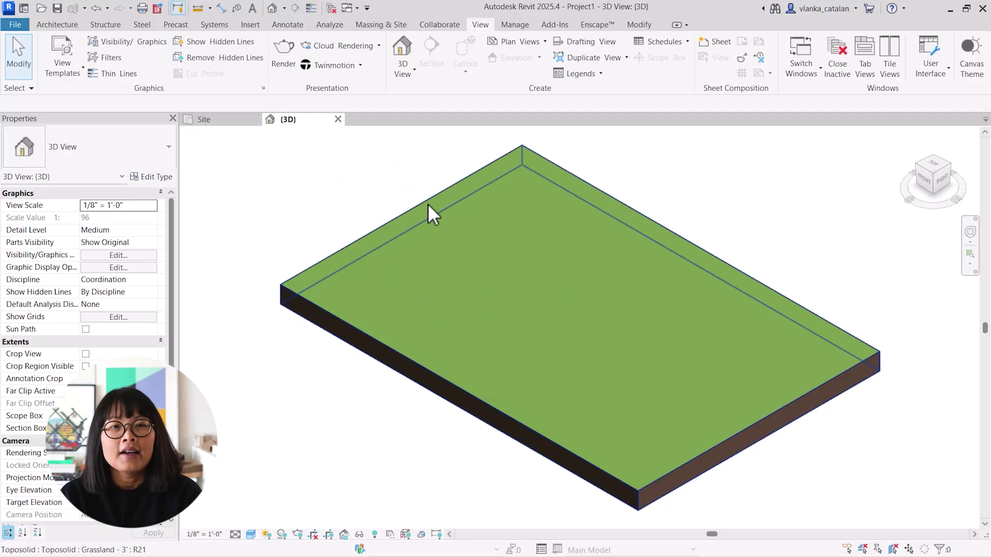
# - Sketch a rectangular sub-division strip across the toposolid and try a -1" sub-divide height
pyautogui.click(426, 205)
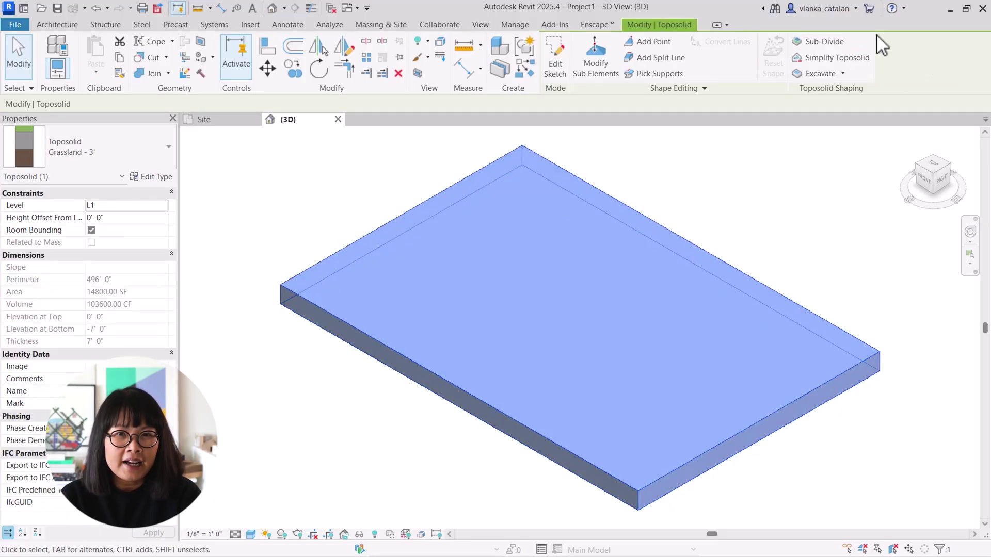
pyautogui.click(832, 44)
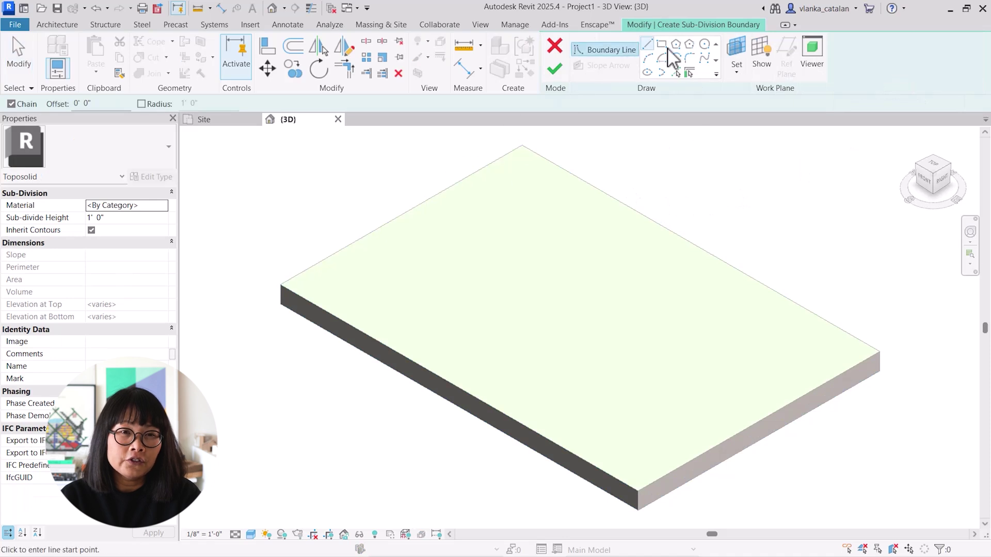
pyautogui.click(661, 45)
pyautogui.click(377, 181)
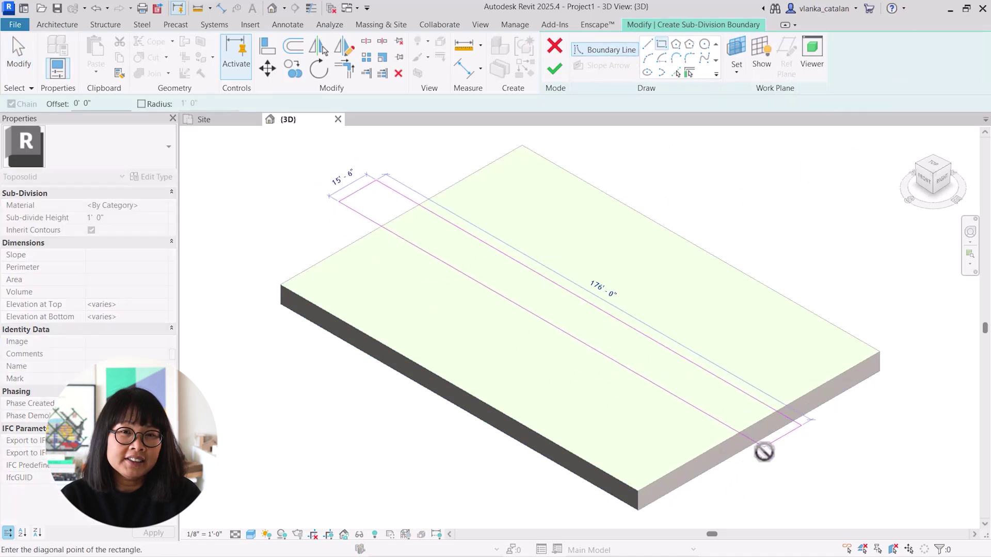
pyautogui.click(774, 465)
pyautogui.click(555, 68)
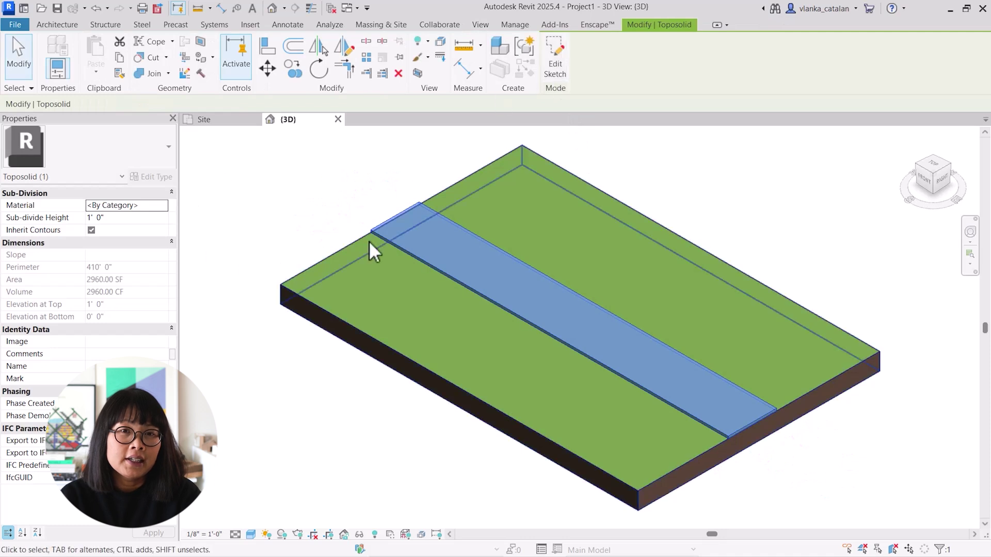
pyautogui.click(138, 218)
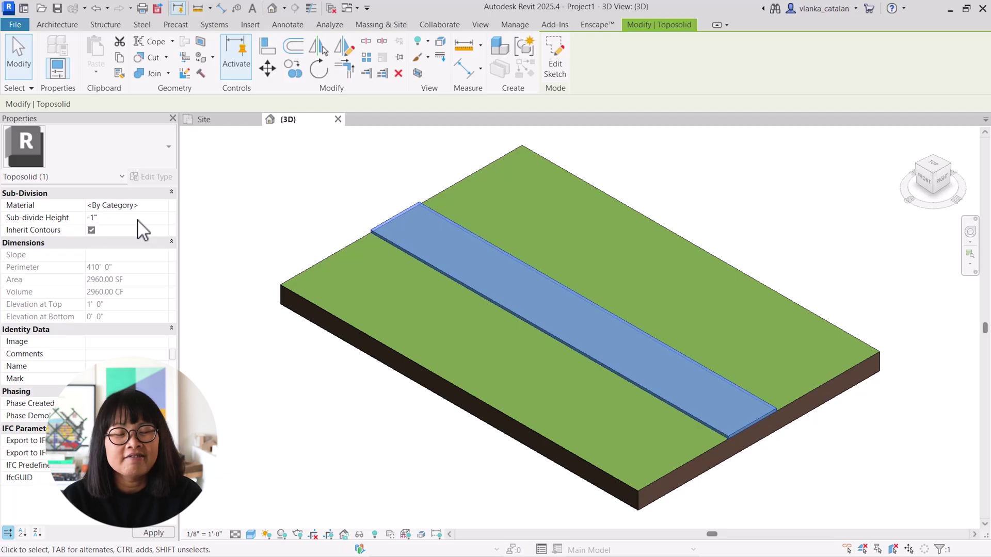
pyautogui.press('Return')
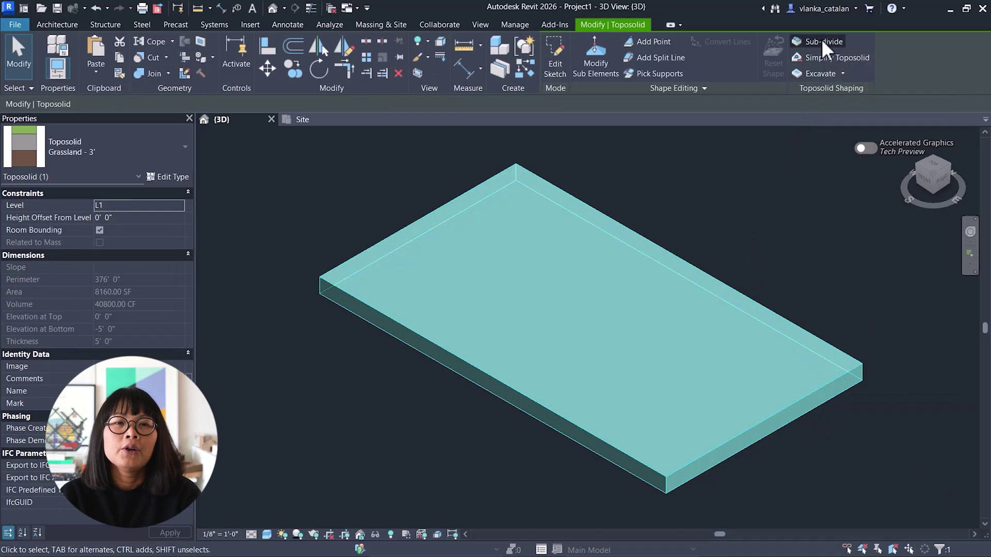
# - Draw a 15'-0" wide strip sub-division across the toposolid with a -0' 6" offset
pyautogui.click(822, 39)
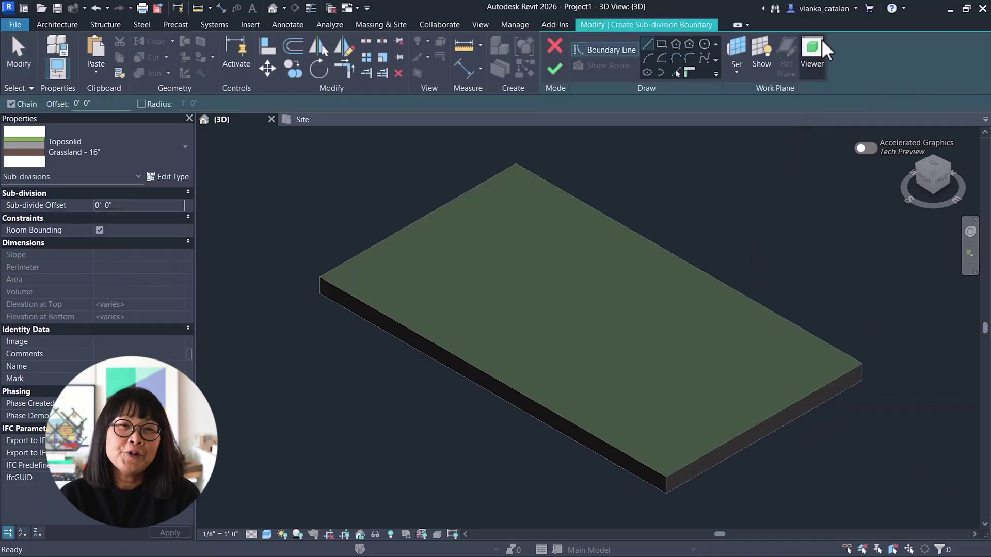
pyautogui.click(662, 44)
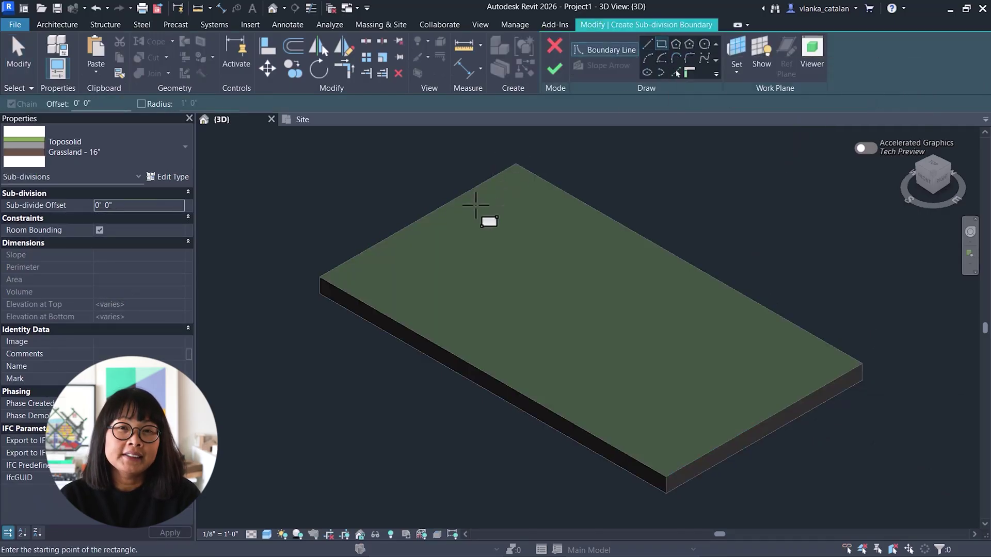
pyautogui.click(390, 189)
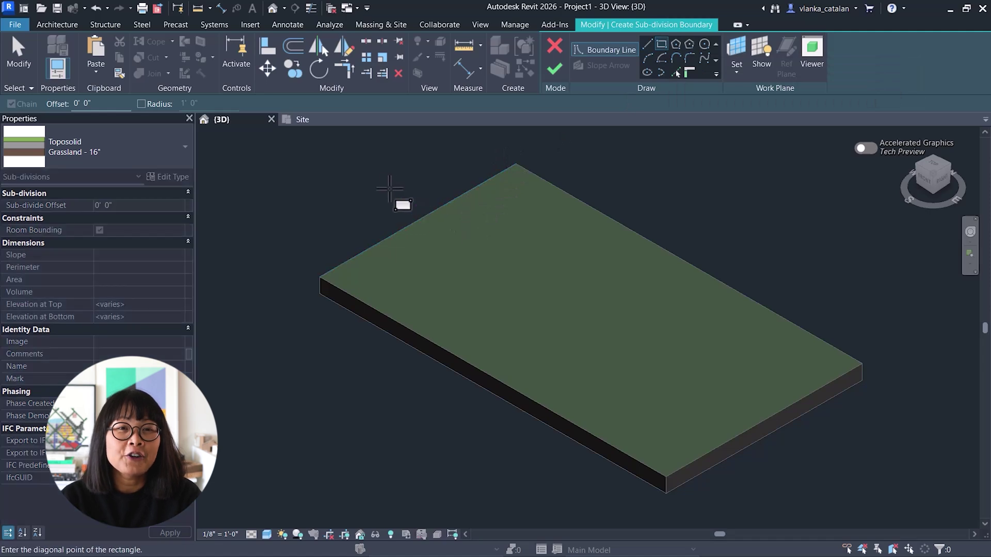
pyautogui.click(787, 468)
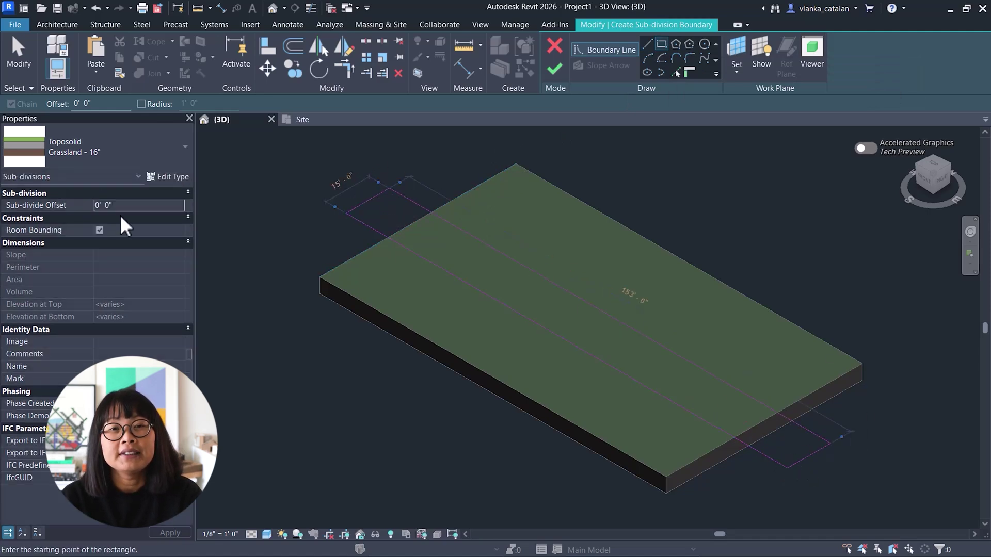
pyautogui.click(131, 207)
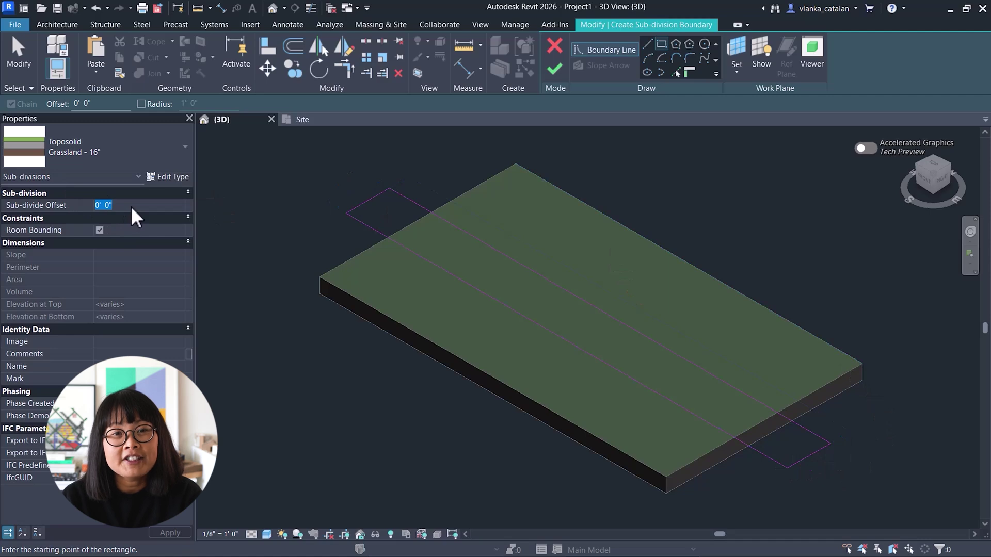
pyautogui.write('-6')
pyautogui.press('Return')
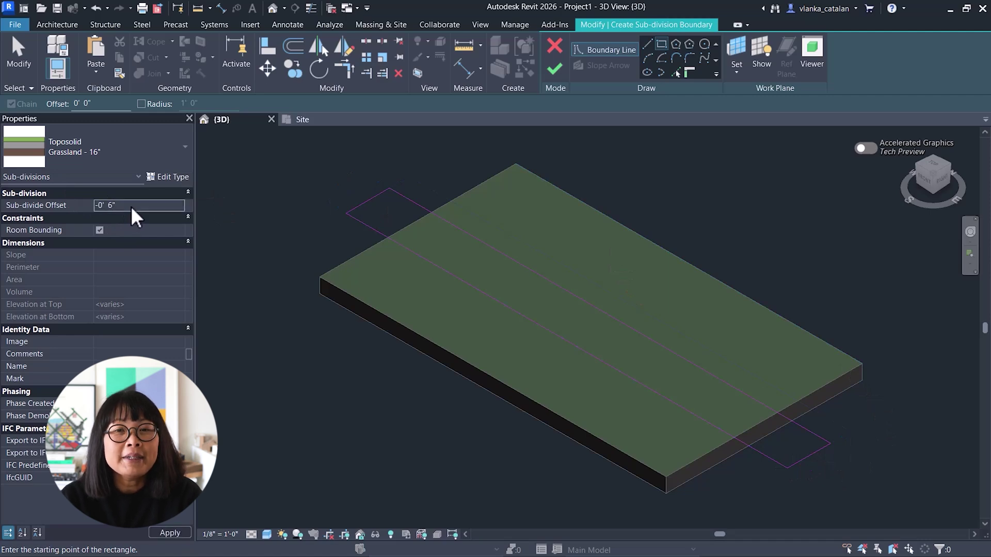
pyautogui.click(556, 67)
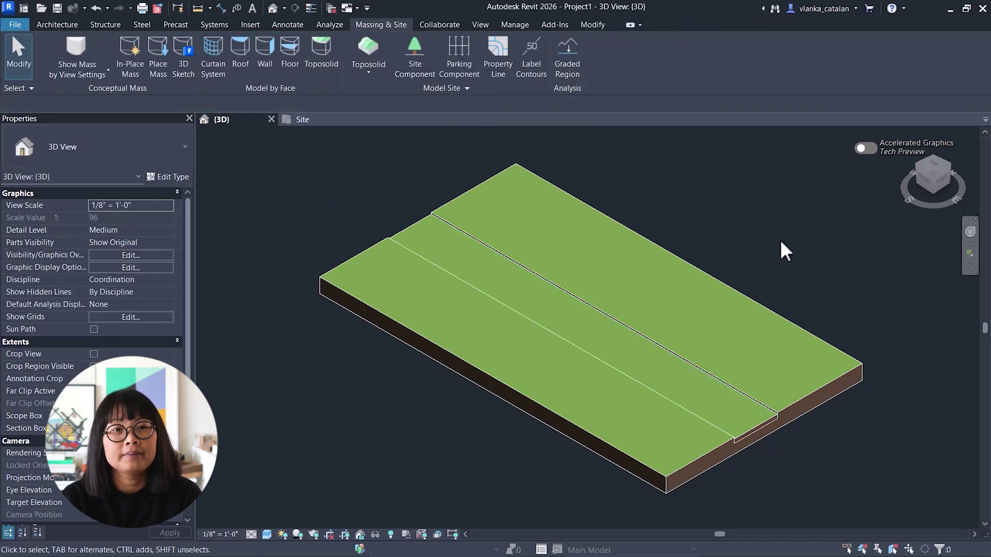
# - Change the sub-division strip's type to Path - 12" Asphalt
pyautogui.click(759, 422)
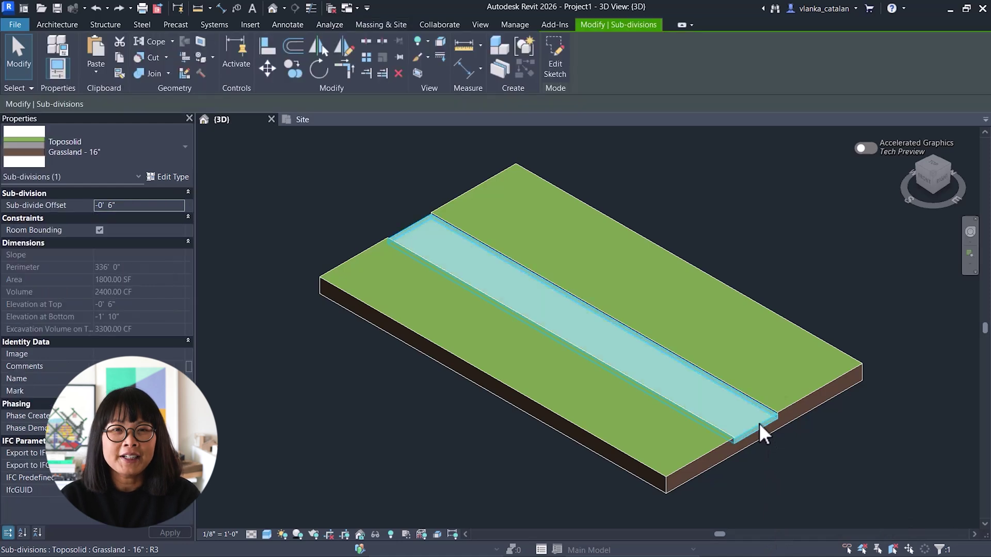
pyautogui.click(182, 148)
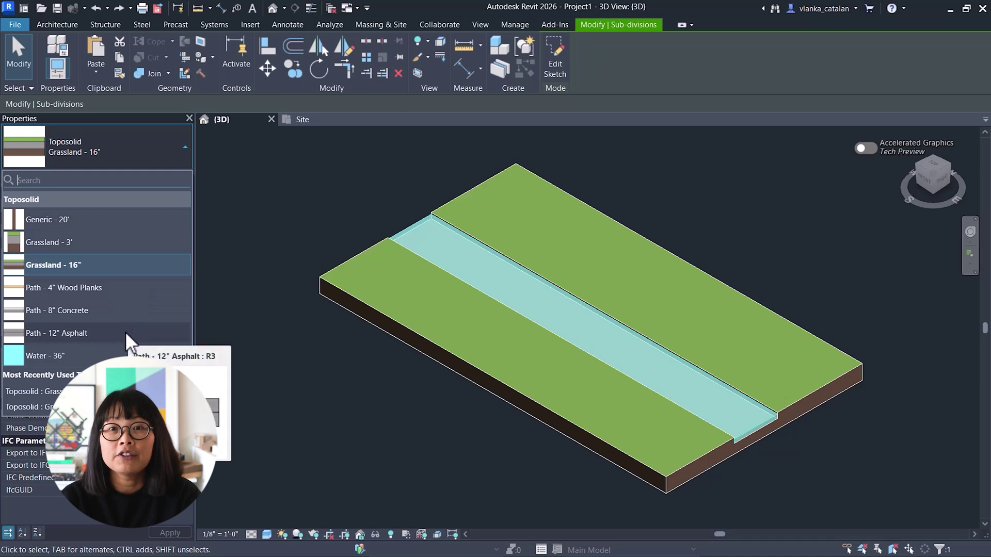
pyautogui.click(126, 334)
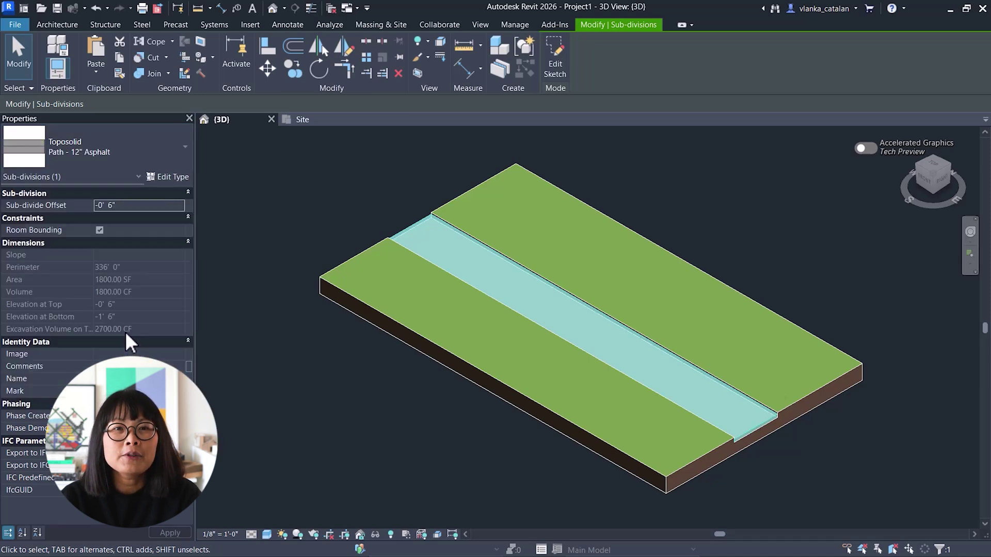
pyautogui.click(397, 432)
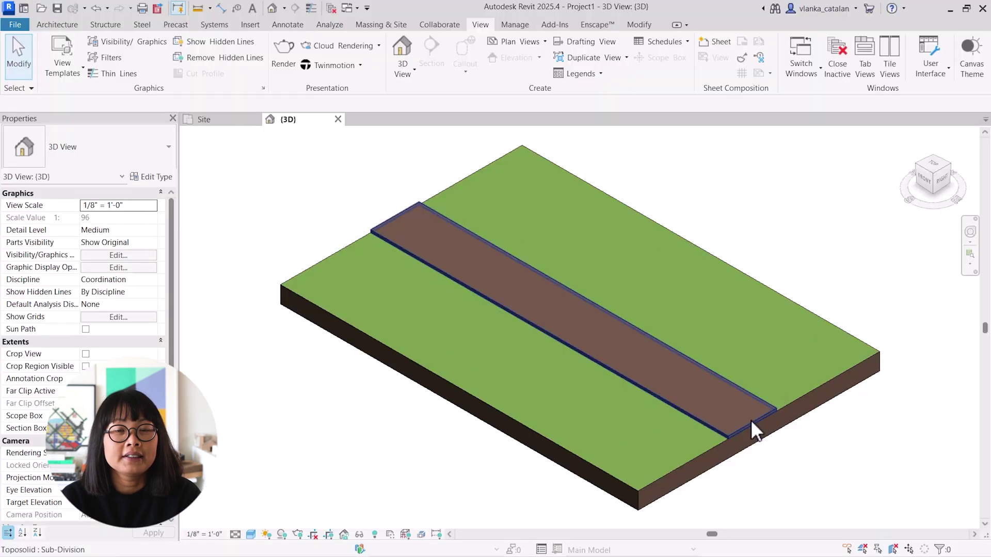
# - Check the path sub-division's material in the Material Browser, then close it
pyautogui.click(751, 421)
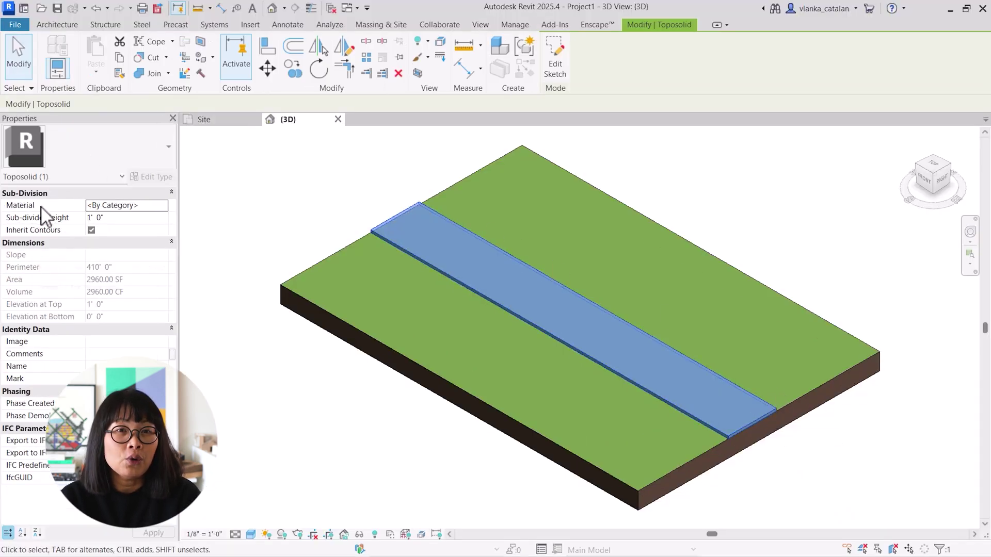
pyautogui.click(164, 206)
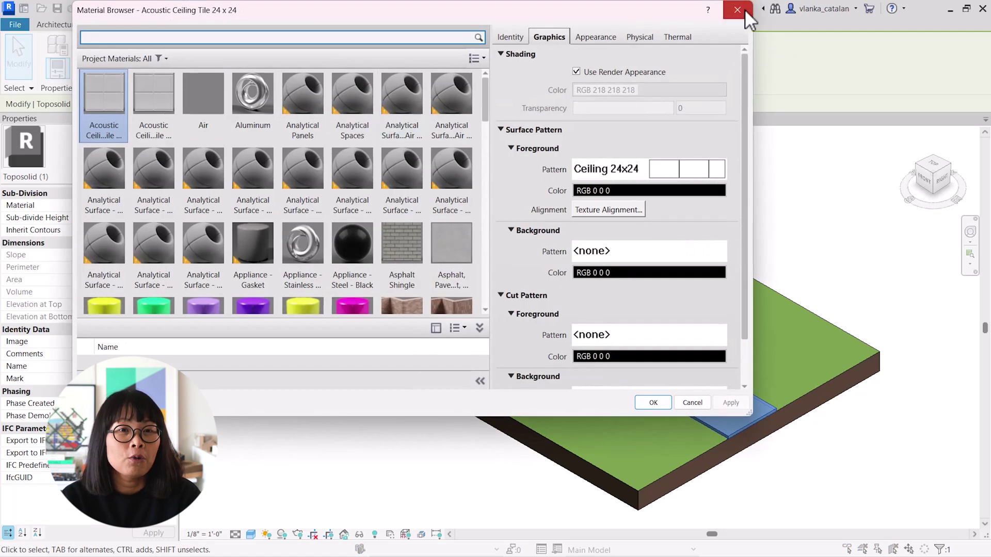
pyautogui.click(745, 9)
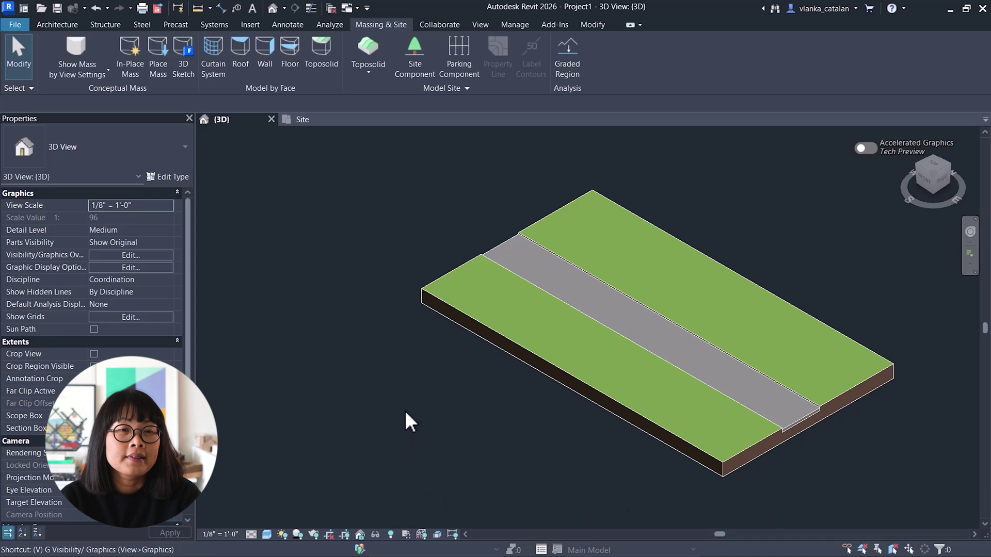
pyautogui.press('v')
pyautogui.press('g')
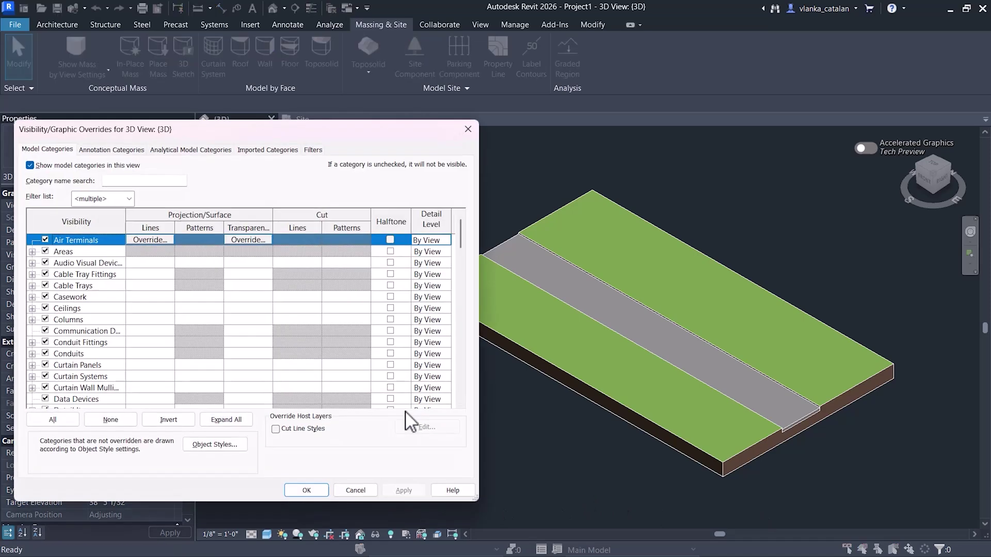
pyautogui.moveTo(350, 127); pyautogui.dragTo(356, 112)
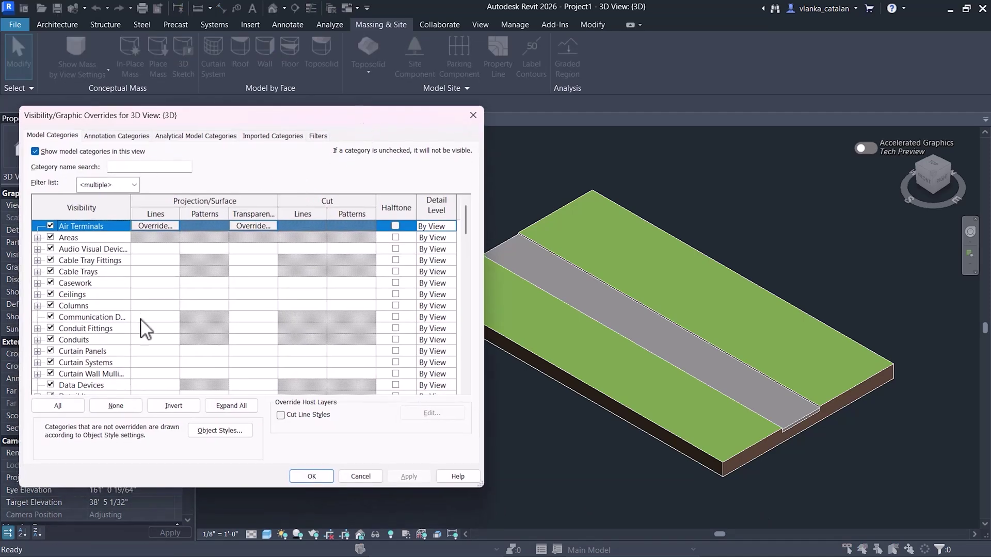
pyautogui.scroll(-3, 145, 320)
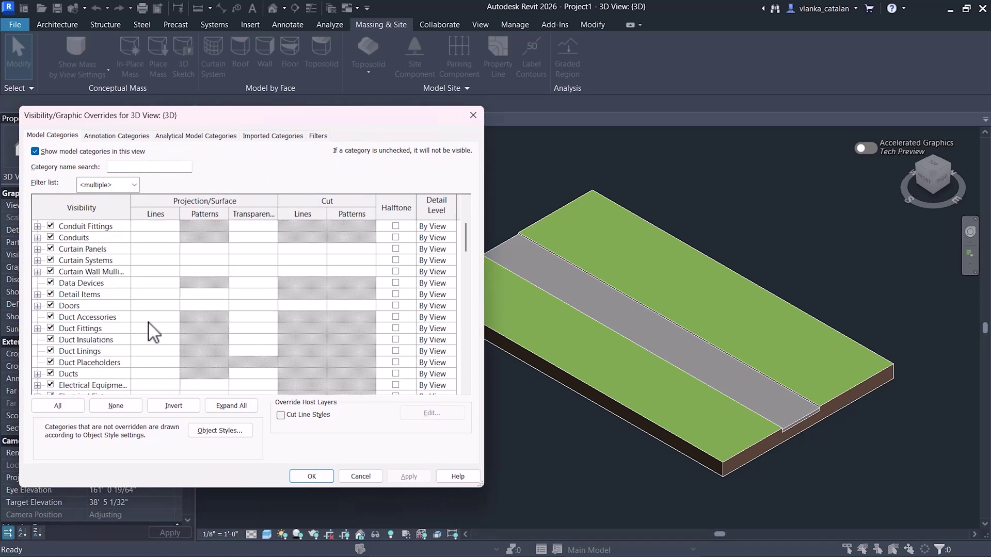
pyautogui.press('t')
pyautogui.scroll(-2, 153, 333)
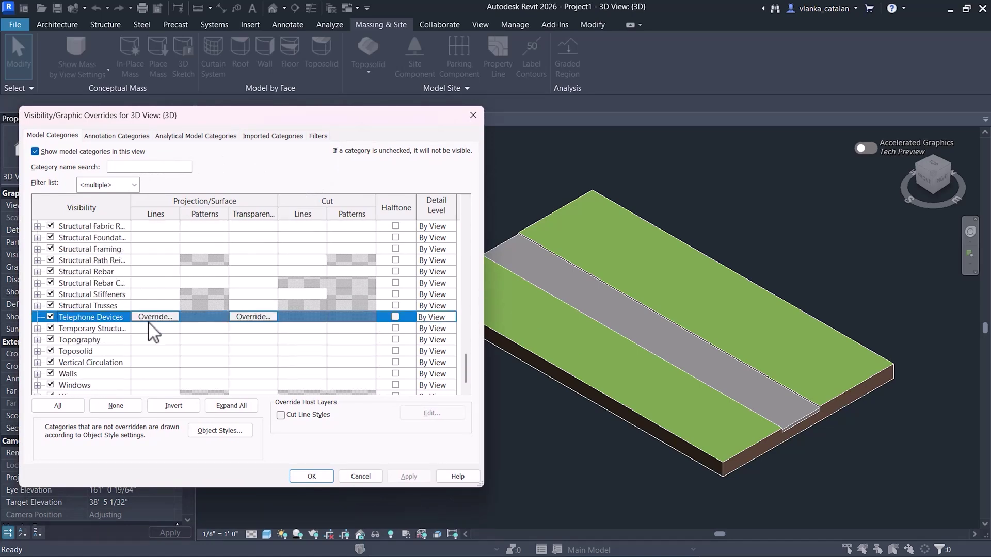
pyautogui.scroll(-1, 168, 365)
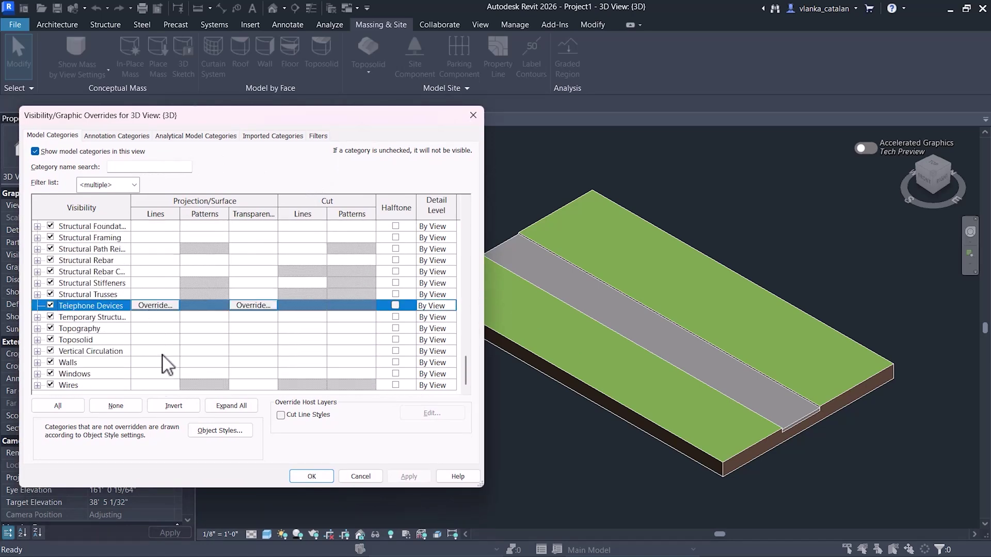
pyautogui.click(37, 340)
pyautogui.scroll(-2, 172, 284)
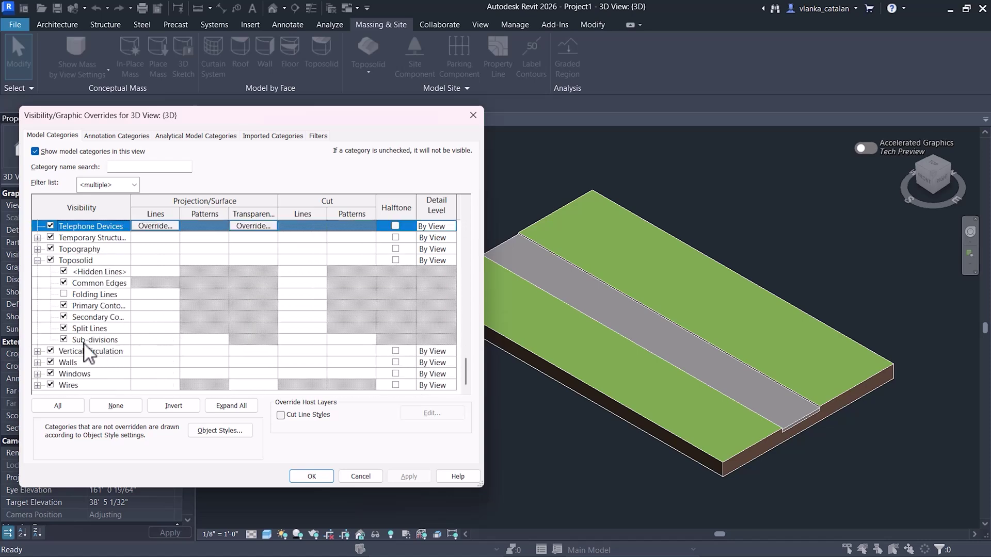
pyautogui.click(64, 339)
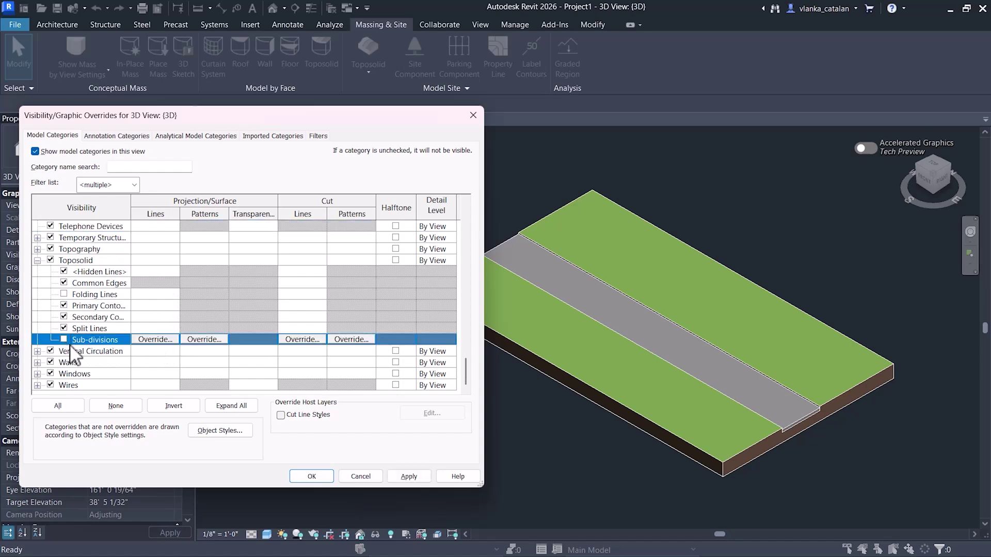
pyautogui.click(407, 478)
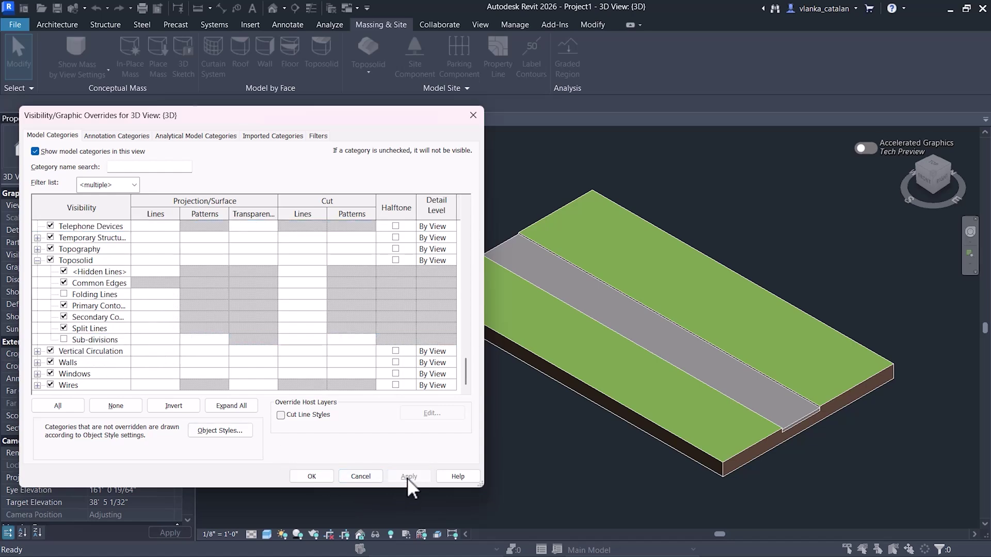
pyautogui.click(64, 339)
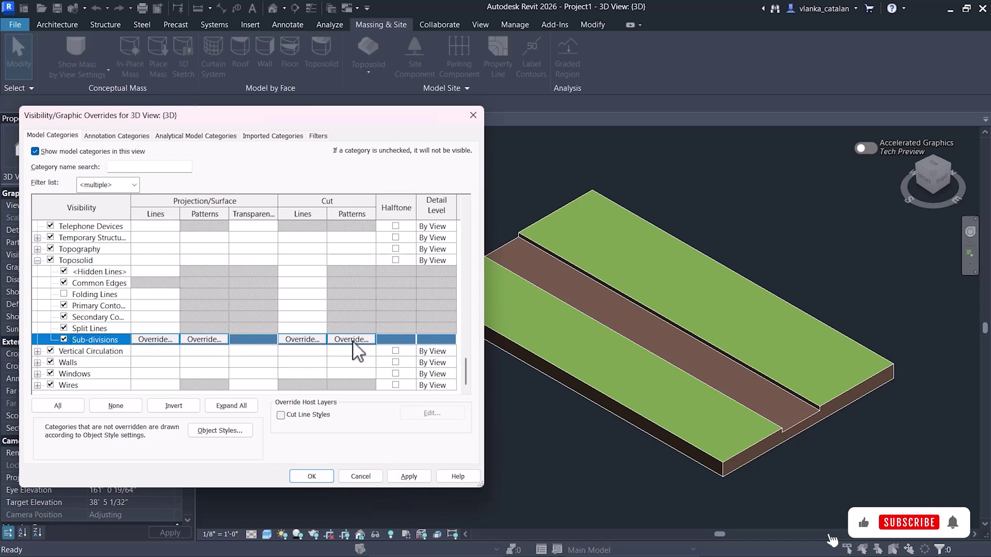
pyautogui.click(213, 340)
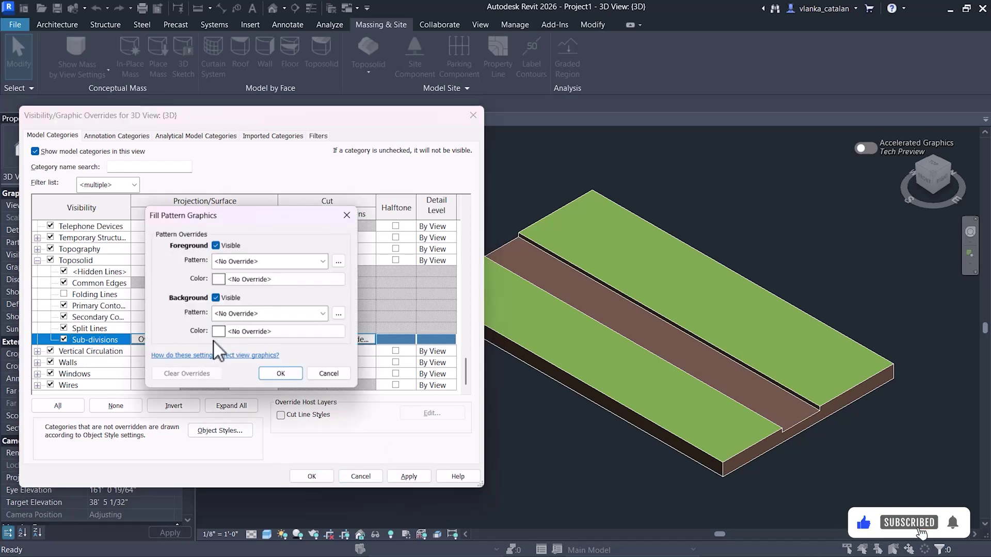
pyautogui.click(347, 214)
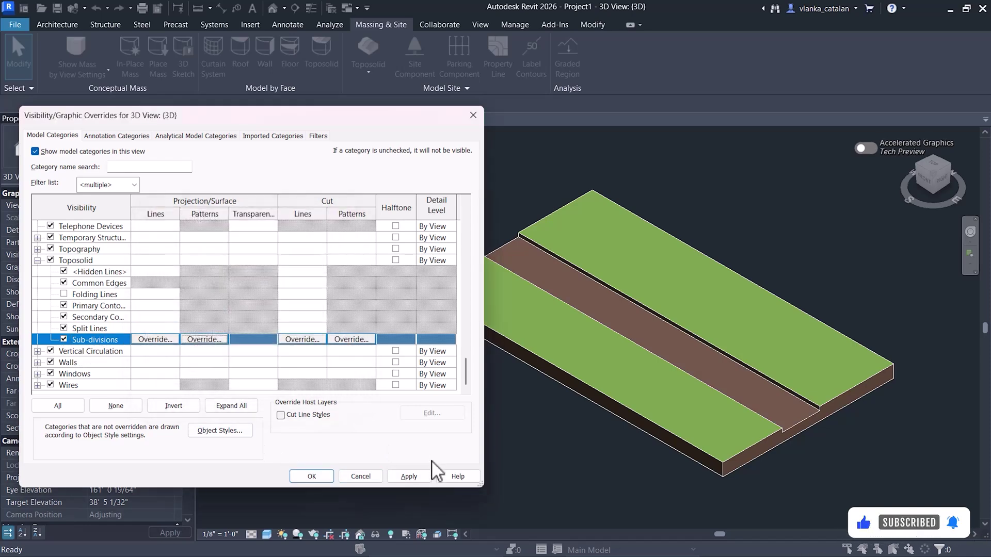
pyautogui.click(418, 478)
# - Close the visibility overrides dialog and create a new Toposolid Sub-divisions schedule
pyautogui.click(370, 478)
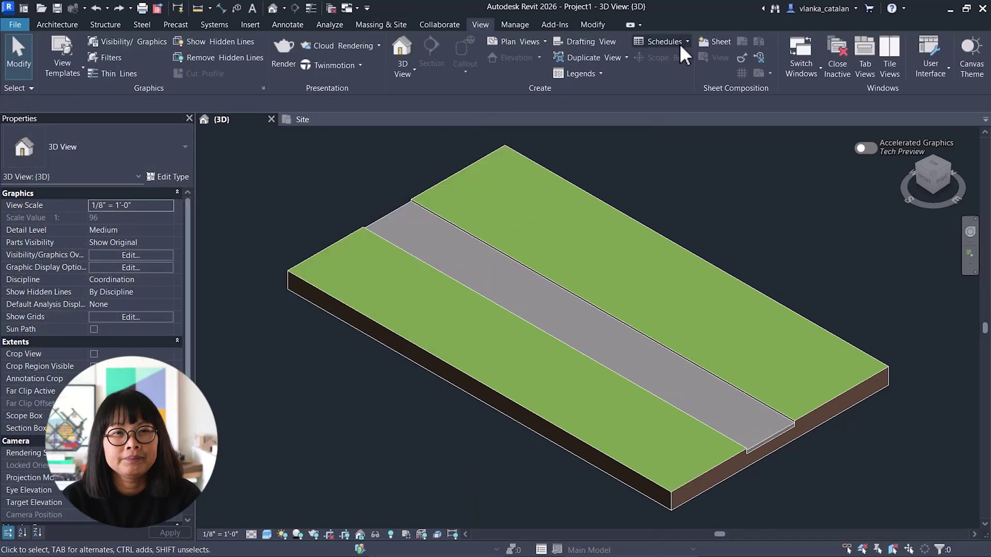
pyautogui.click(683, 41)
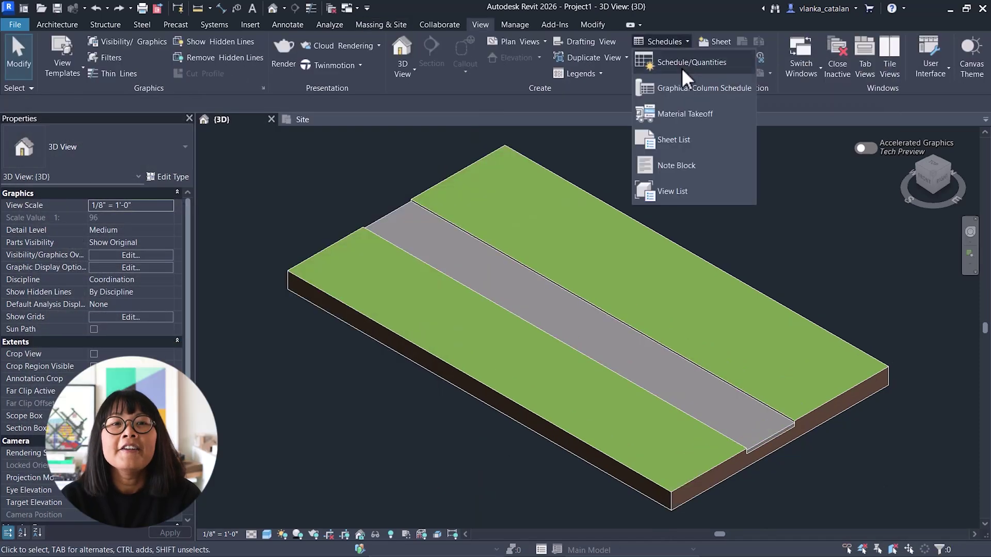
pyautogui.click(681, 67)
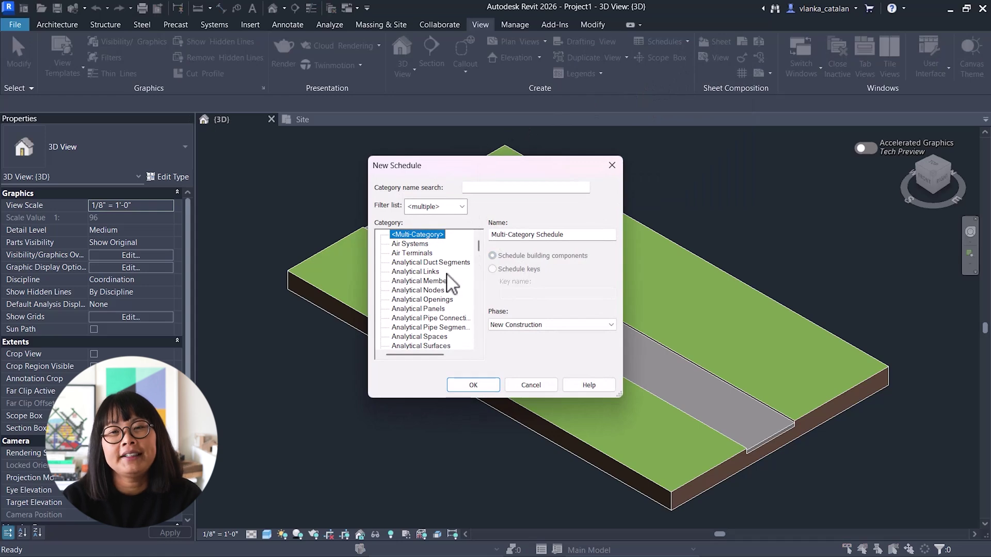
pyautogui.scroll(-10, 454, 284)
pyautogui.click(413, 308)
pyautogui.scroll(-1, 405, 331)
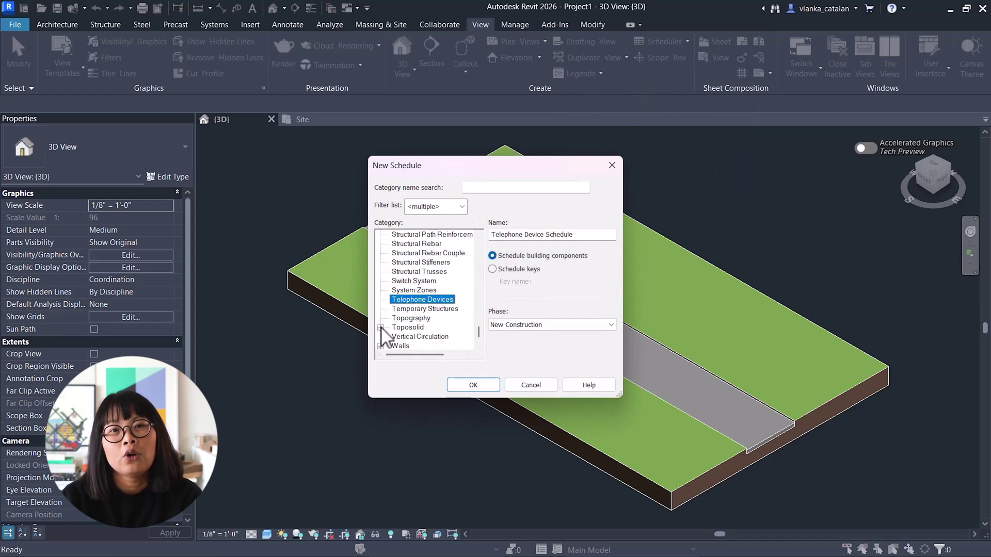
pyautogui.click(380, 328)
pyautogui.click(416, 334)
pyautogui.click(475, 389)
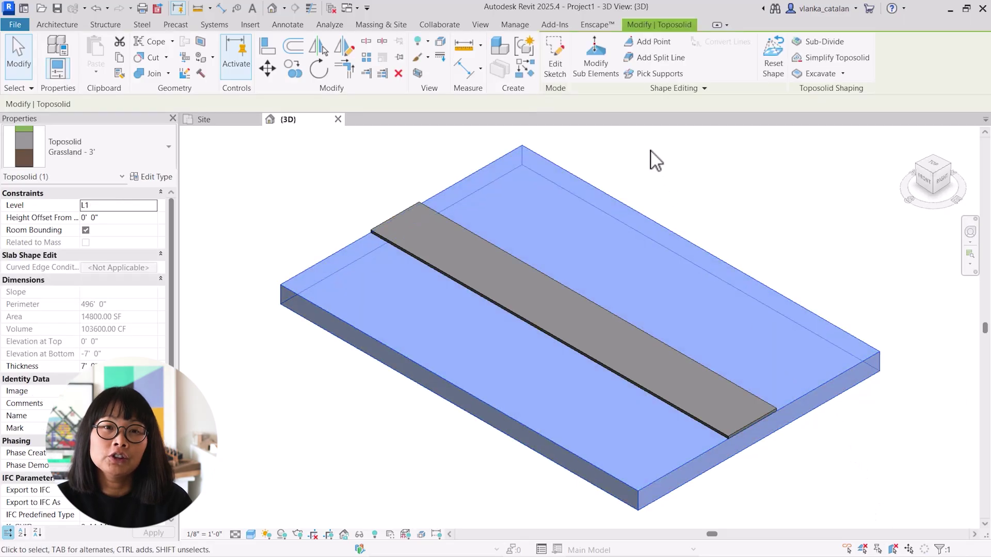
# - Add six shape points across the upper and lower grass strips of the toposolid
pyautogui.click(601, 67)
pyautogui.click(650, 41)
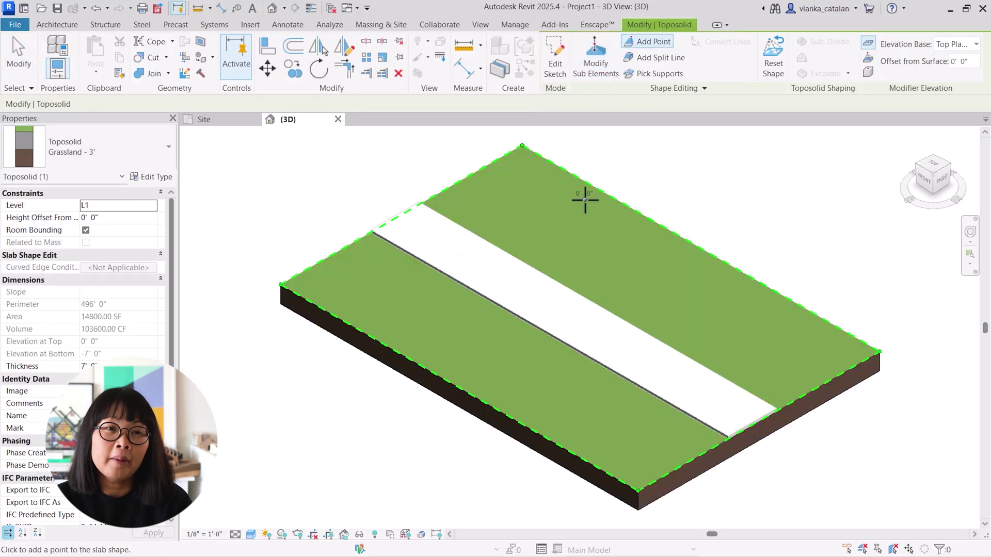
pyautogui.click(726, 306)
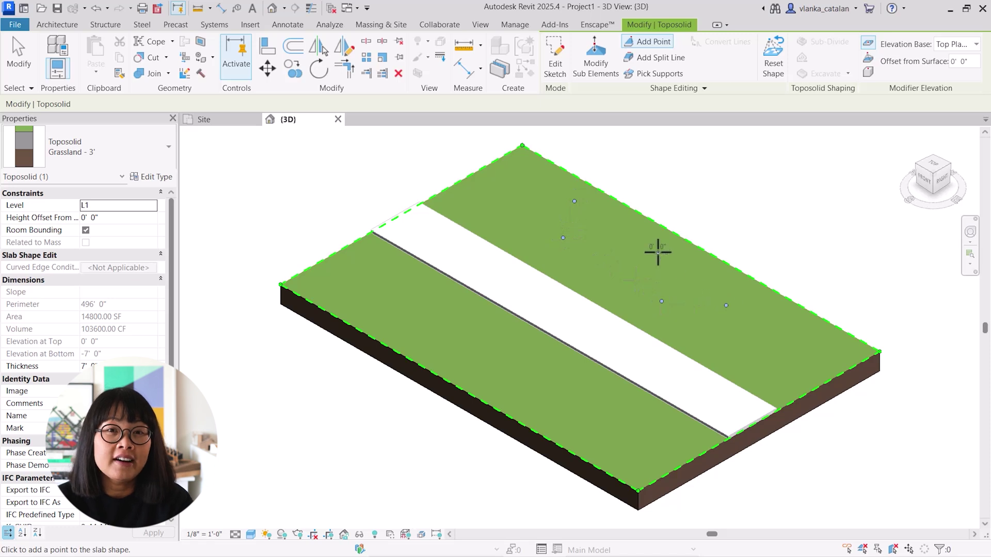
pyautogui.click(540, 375)
pyautogui.click(465, 348)
pyautogui.click(394, 301)
pyautogui.click(420, 288)
pyautogui.click(529, 359)
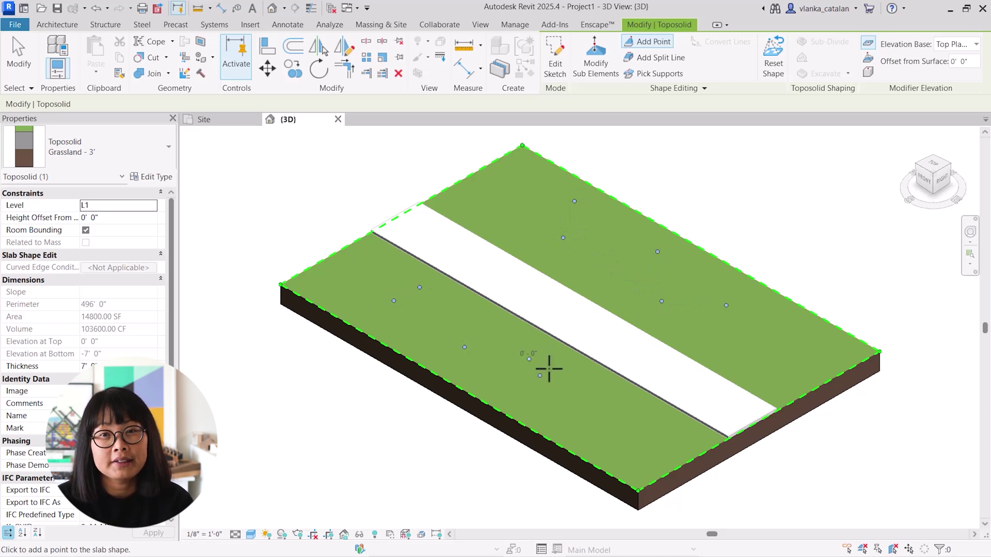
pyautogui.press('Escape')
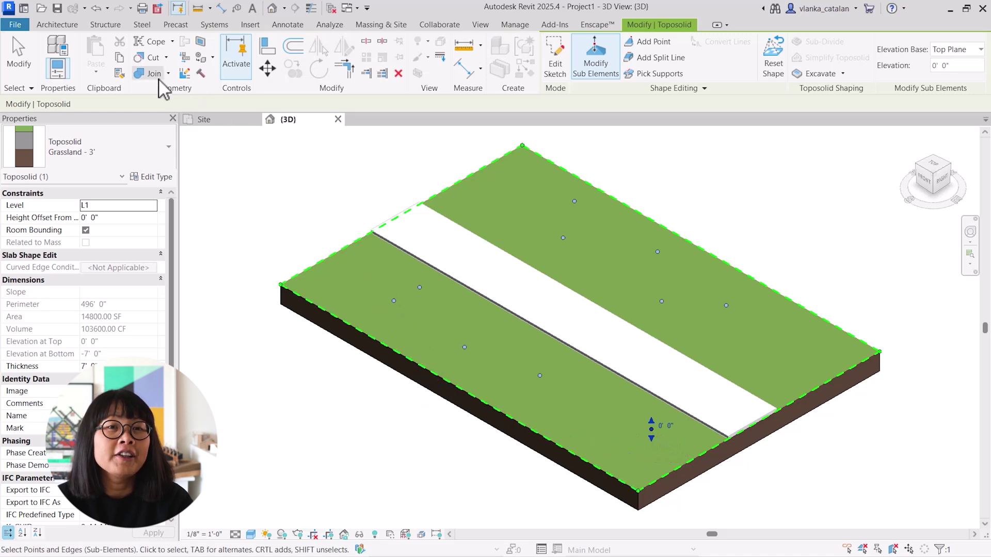
# - Try copying a selected shape point, then pick a shape point to move it
pyautogui.click(119, 58)
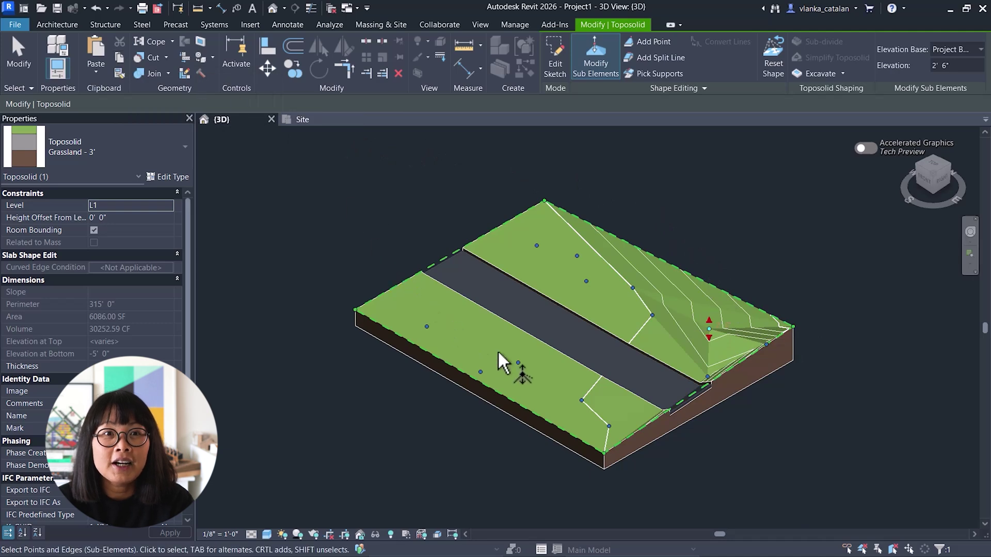
pyautogui.click(556, 368)
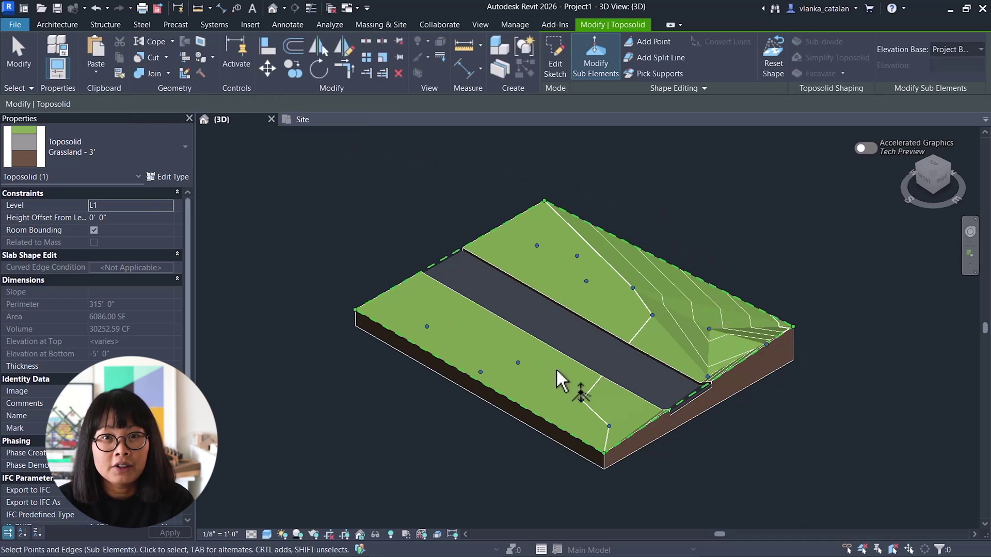
pyautogui.click(556, 368)
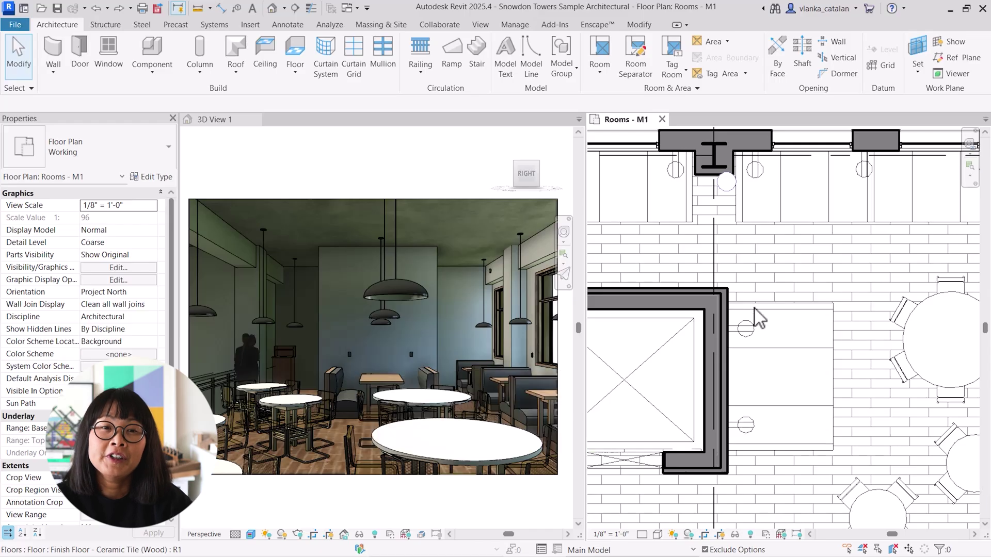
# - Draw a wall with top constraint Up to level: L3 along the chase wall
pyautogui.click(56, 61)
pyautogui.click(148, 266)
pyautogui.click(151, 267)
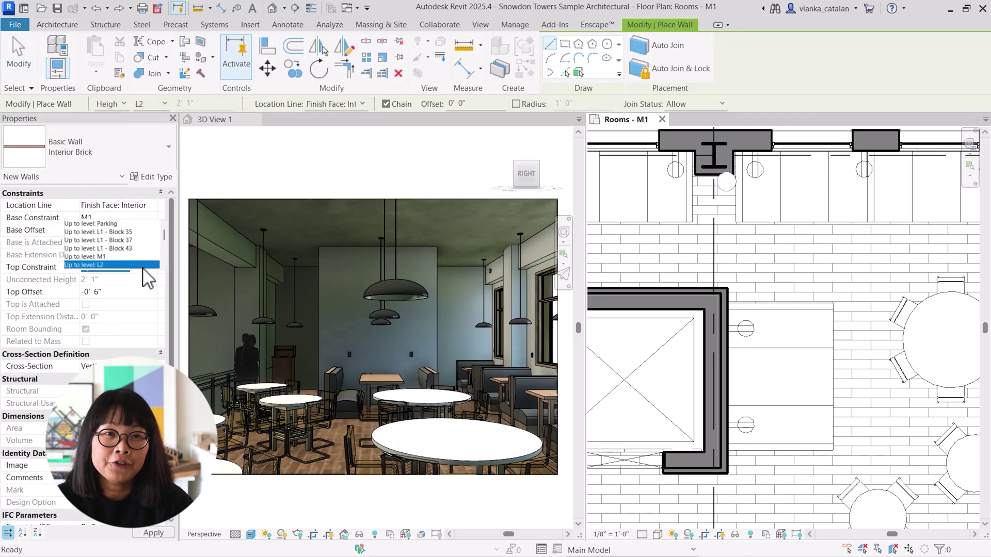
pyautogui.click(108, 256)
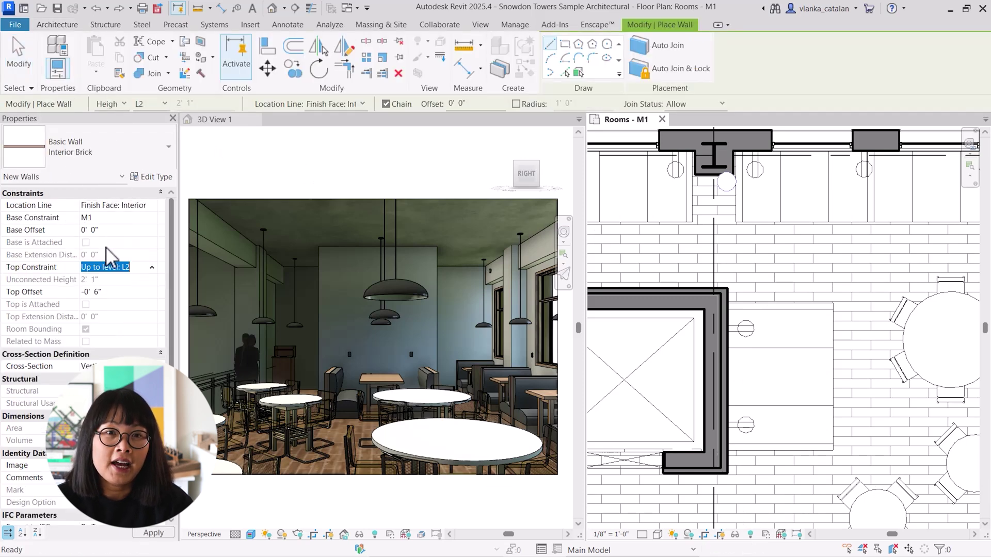
pyautogui.click(728, 288)
pyautogui.click(773, 475)
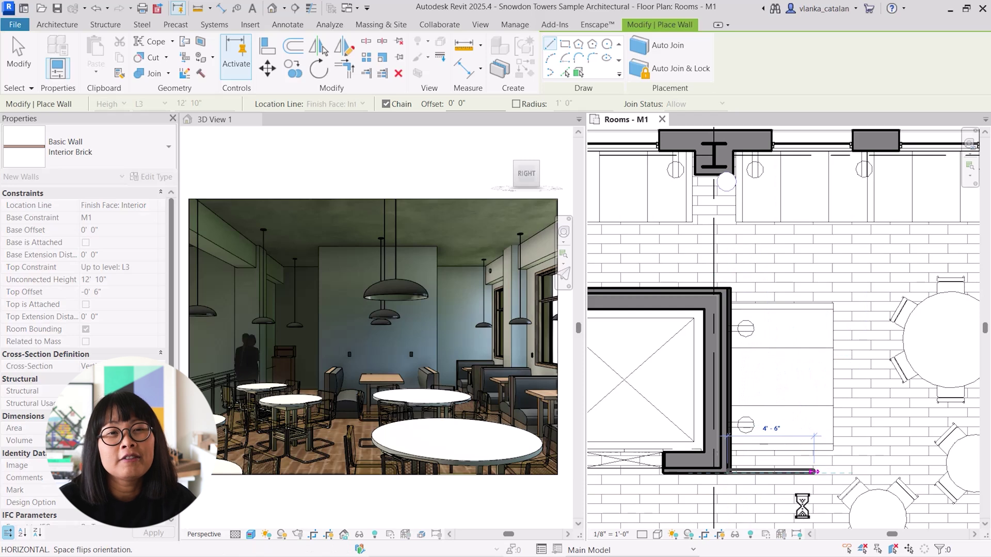
pyautogui.scroll(5, 472, 372)
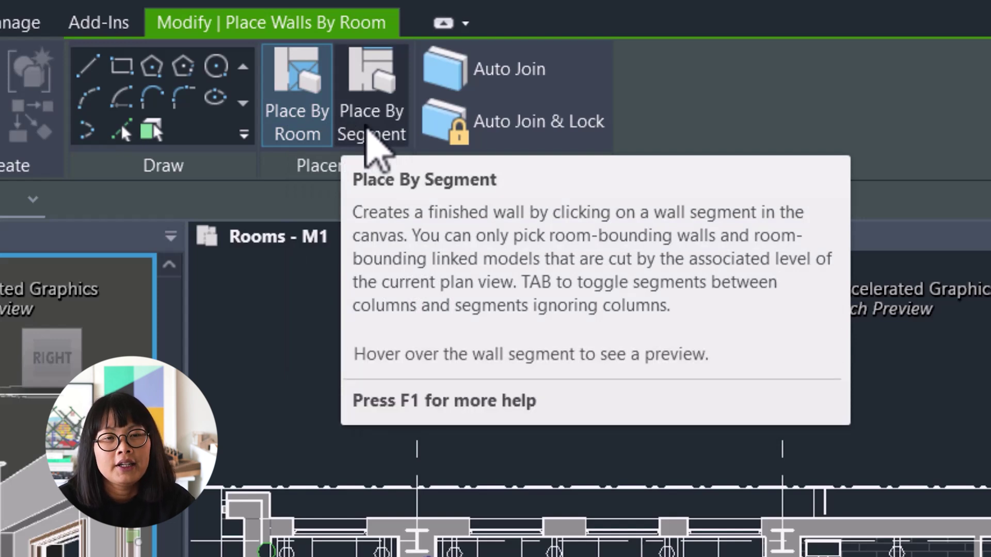
# - Wrap a room with auto-joined Interior Brick walls by room, then switch to Place By Segment
pyautogui.click(51, 68)
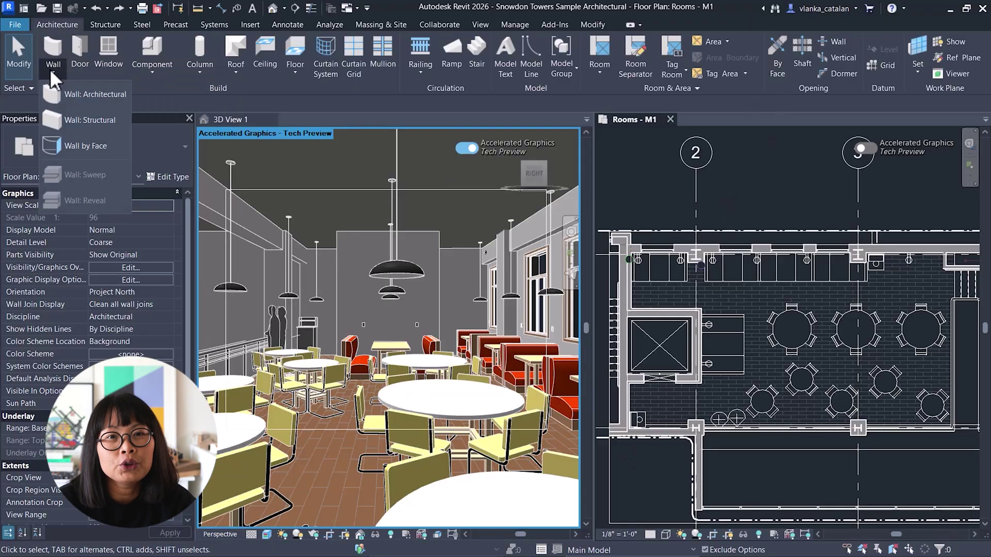
pyautogui.click(79, 94)
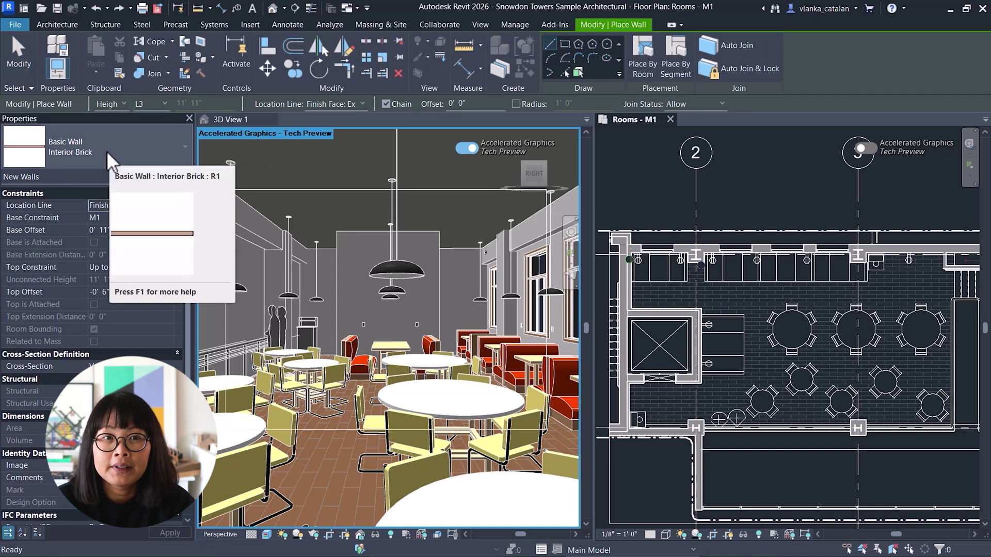
pyautogui.click(646, 67)
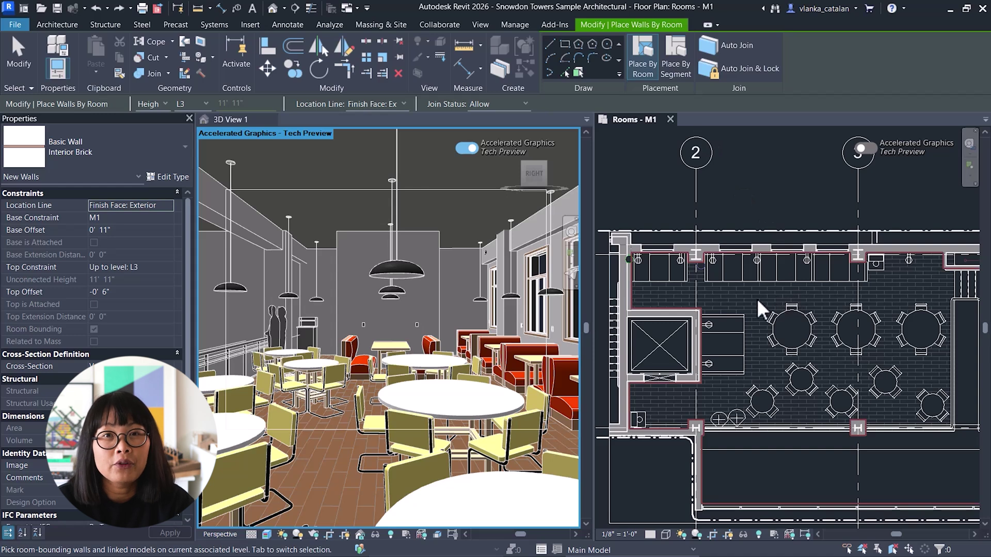
pyautogui.click(736, 70)
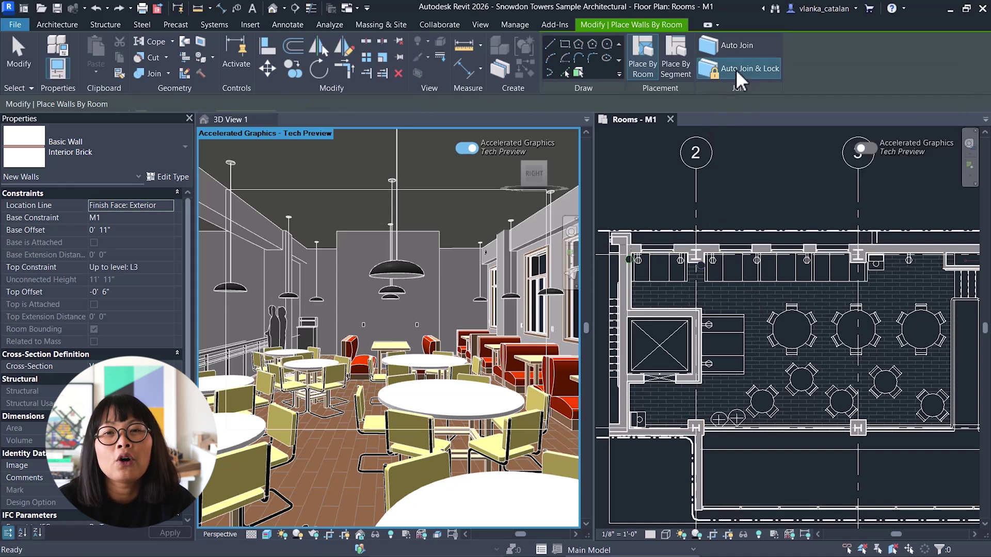
pyautogui.click(754, 292)
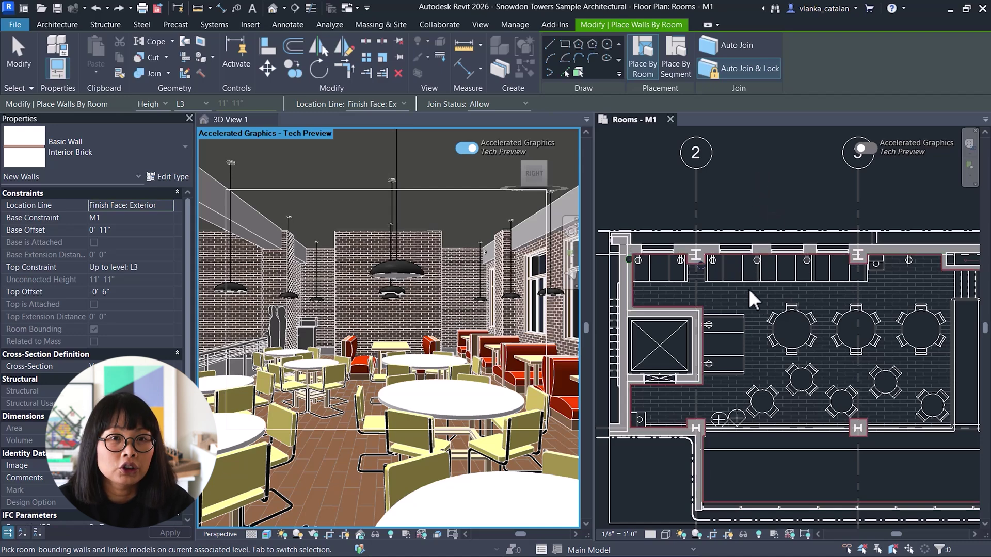
pyautogui.press('Escape')
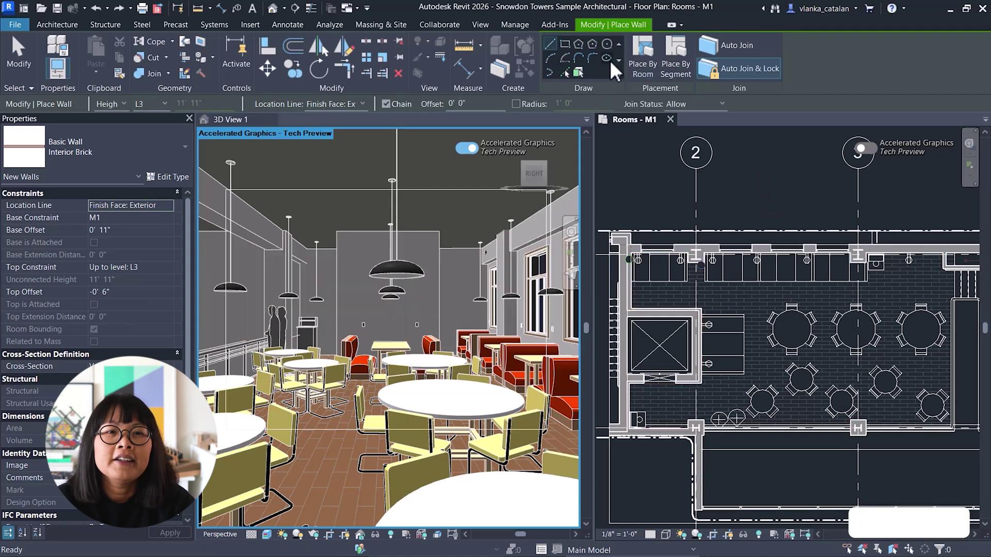
pyautogui.click(679, 73)
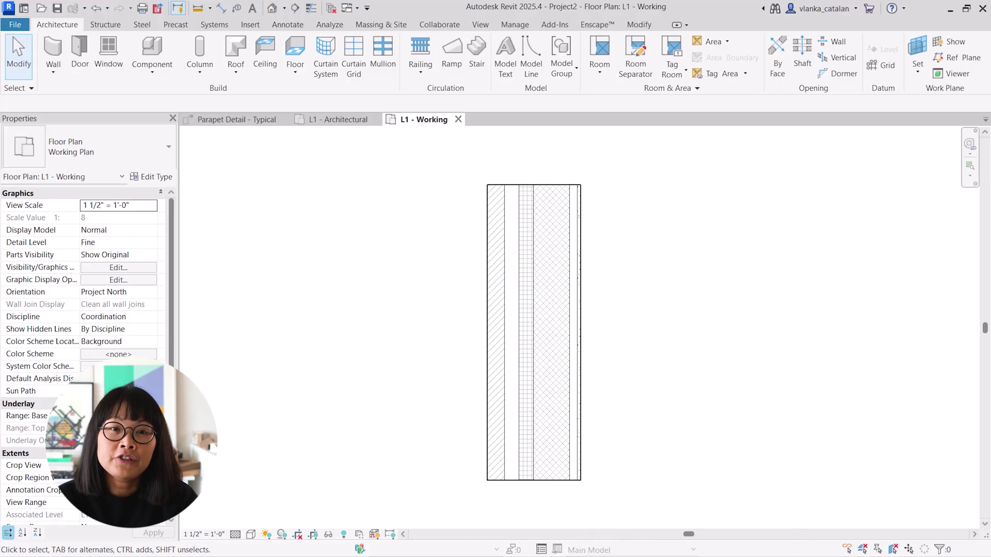
# - Open the Exterior - Brick on CMU wall's layer structure and inspect the function priorities
pyautogui.click(579, 476)
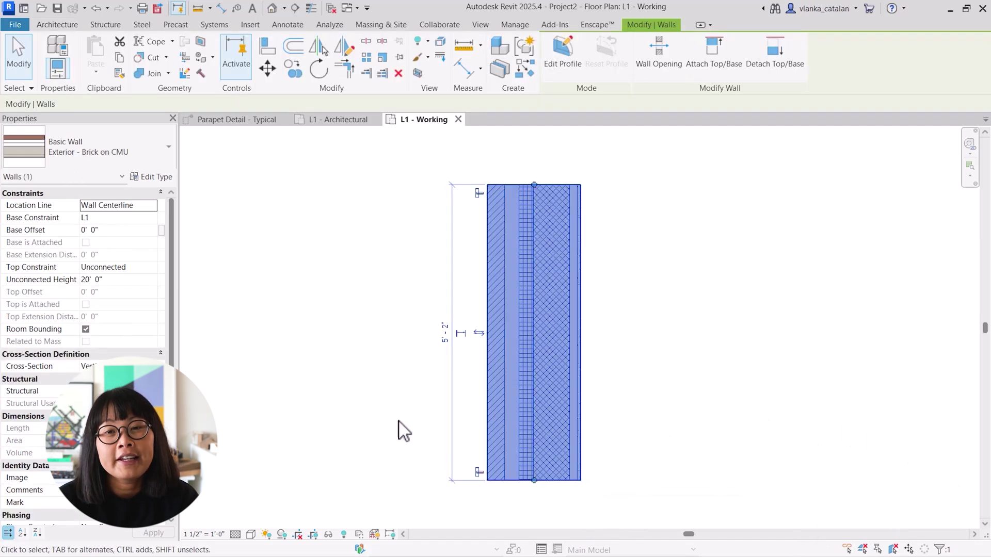
pyautogui.click(160, 176)
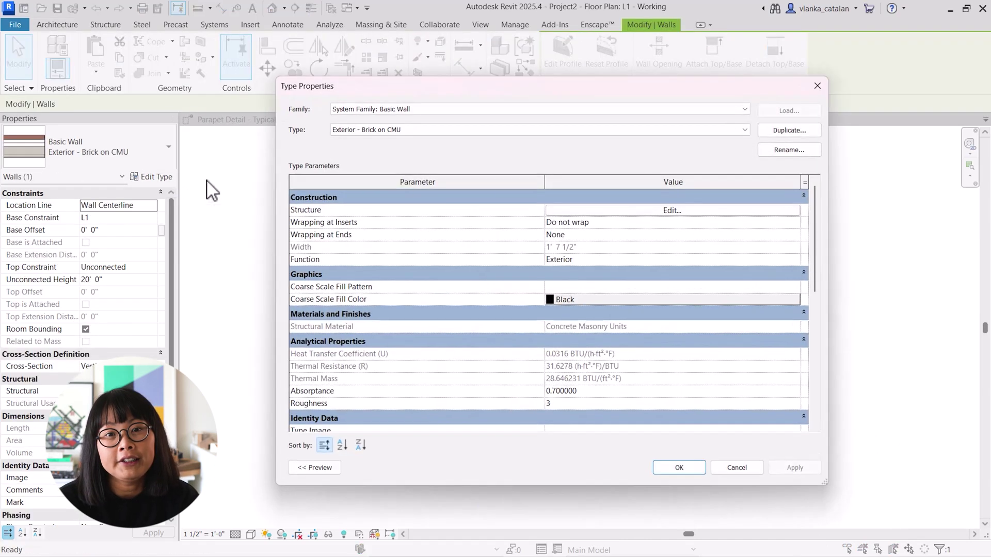
pyautogui.click(609, 212)
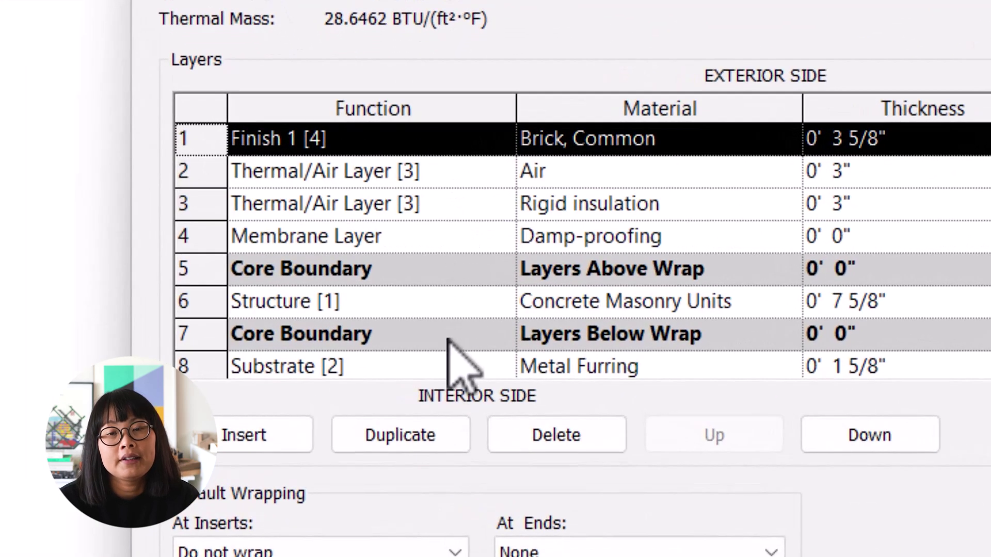
pyautogui.scroll(-2, 400, 276)
pyautogui.scroll(3, 444, 316)
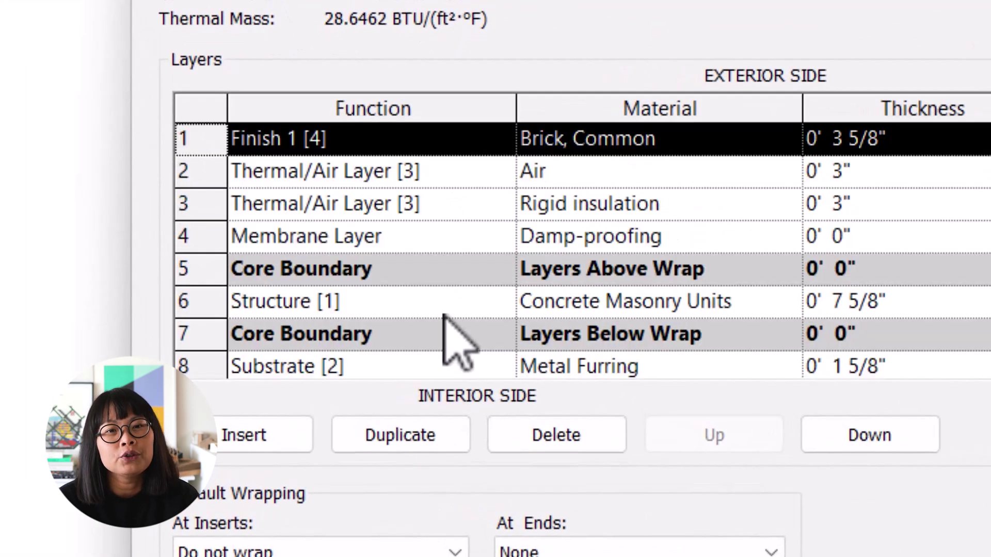
pyautogui.click(480, 176)
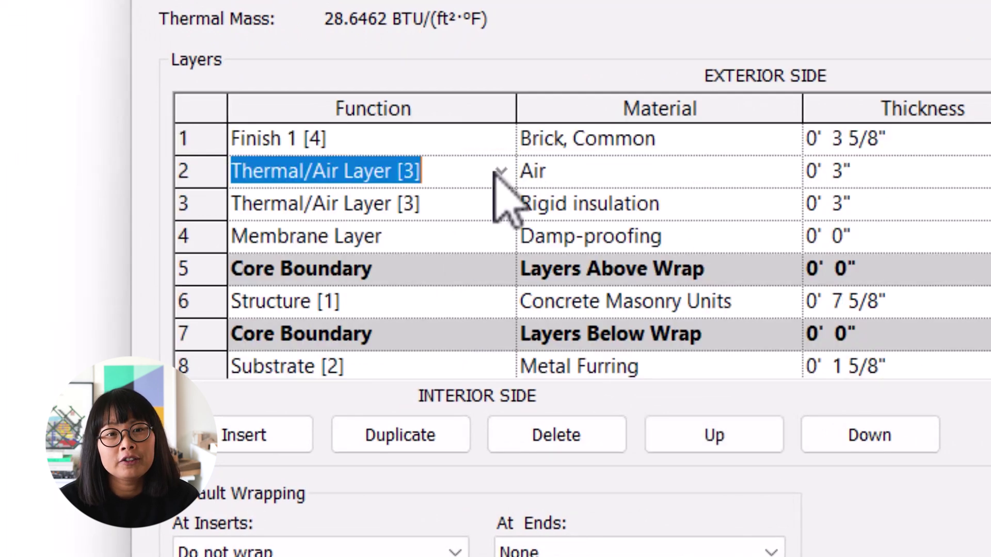
pyautogui.click(500, 172)
pyautogui.click(498, 173)
pyautogui.click(473, 199)
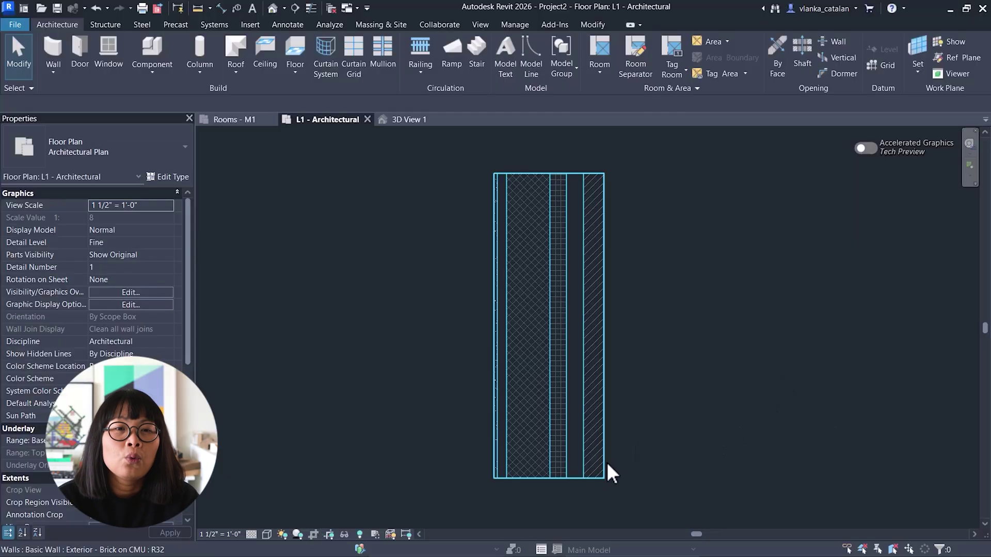
# - In the Exterior - Brick on CMU wall structure, set Finish 1 priority to 5 and Air priority to 4
pyautogui.click(606, 466)
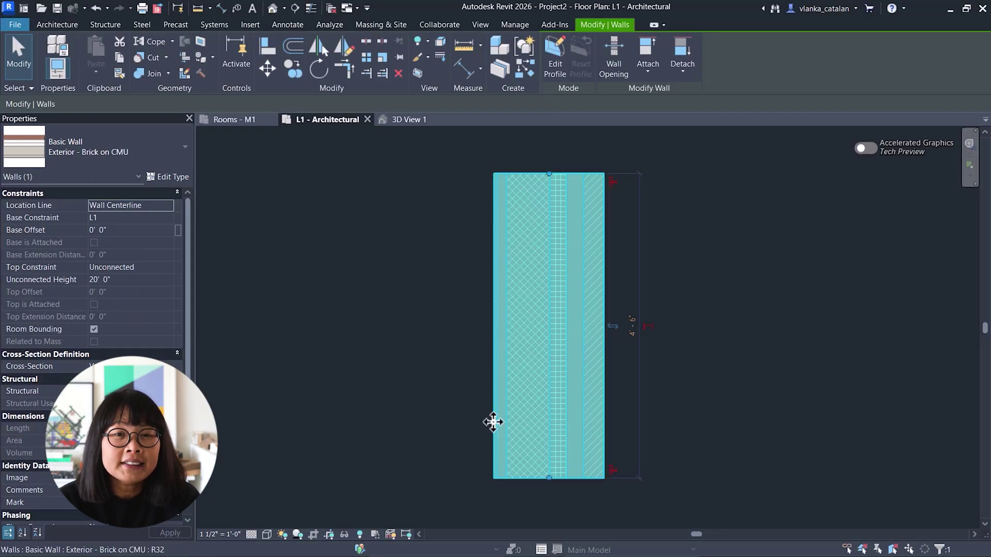
pyautogui.click(171, 176)
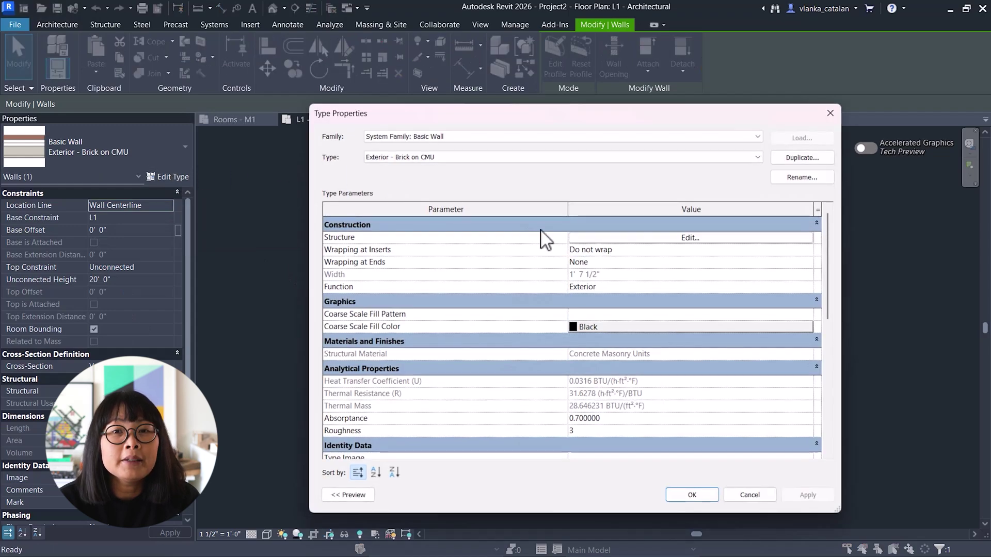
pyautogui.click(709, 238)
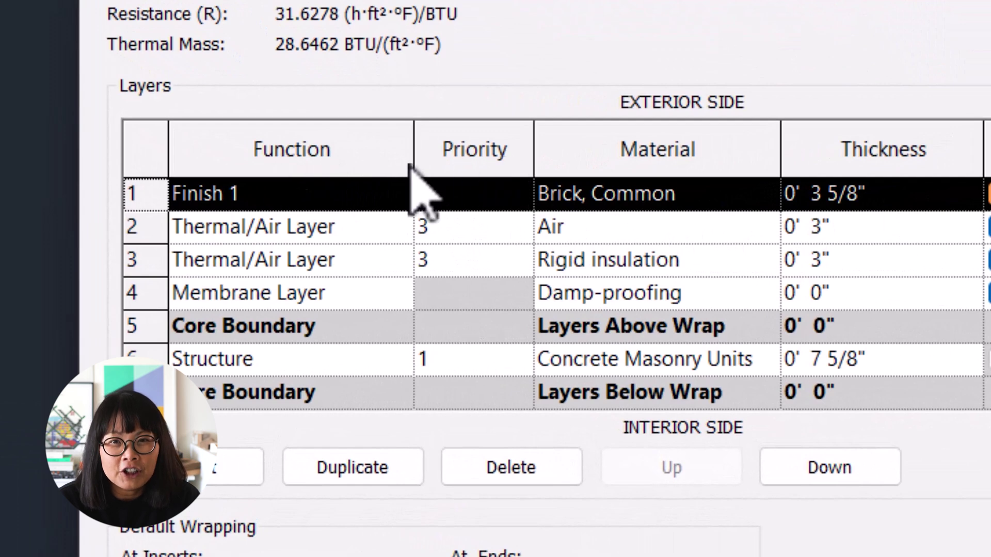
pyautogui.click(518, 195)
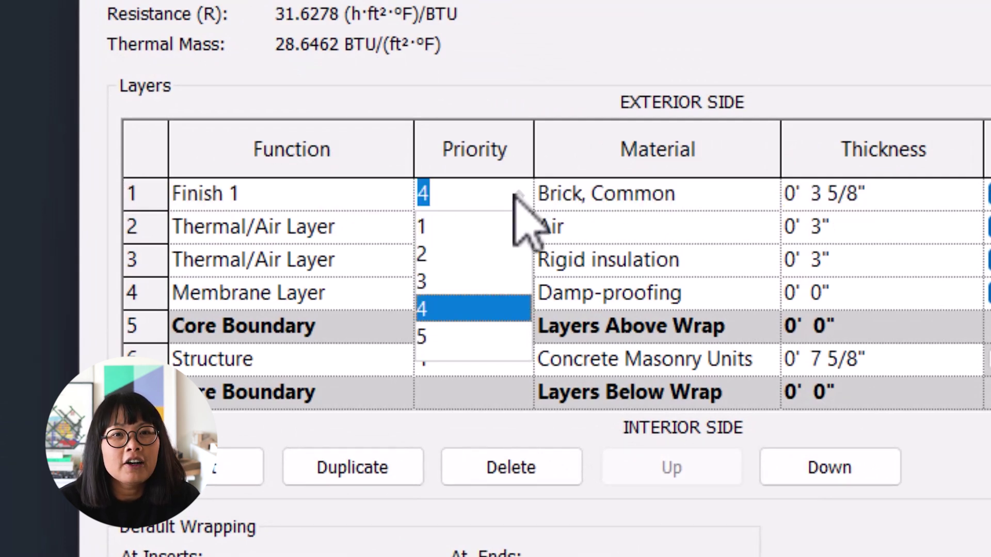
pyautogui.click(483, 316)
pyautogui.write('5')
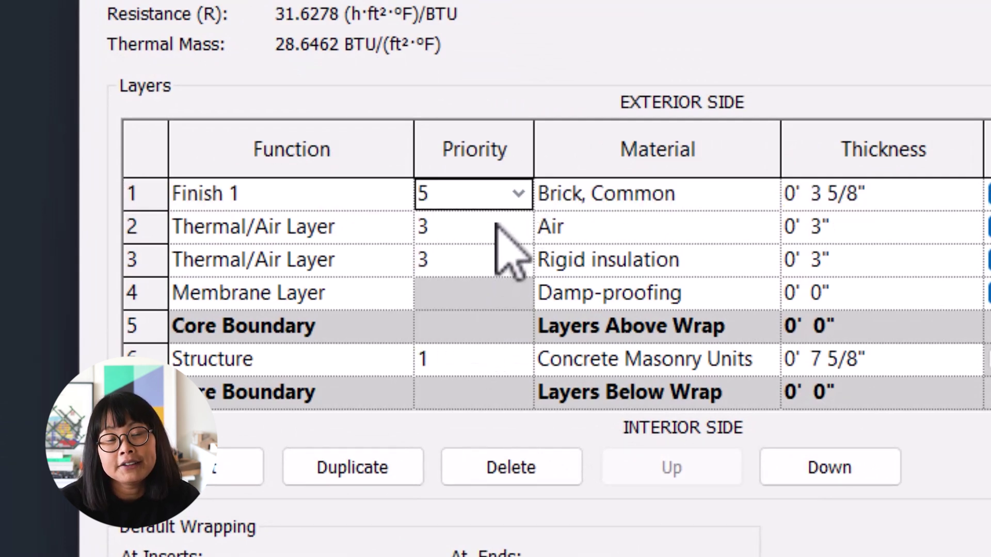
pyautogui.click(497, 227)
pyautogui.click(519, 227)
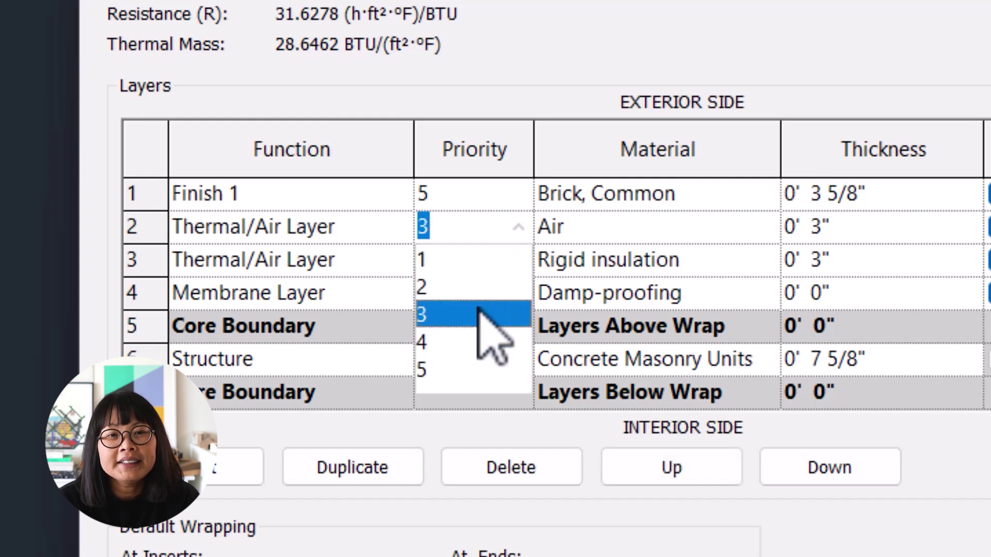
pyautogui.click(465, 340)
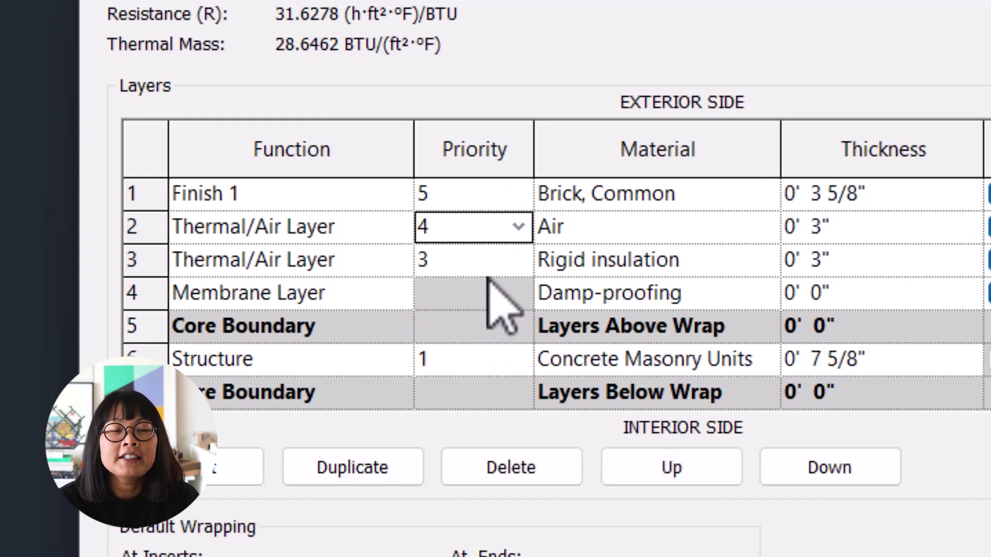
pyautogui.scroll(-1, 507, 296)
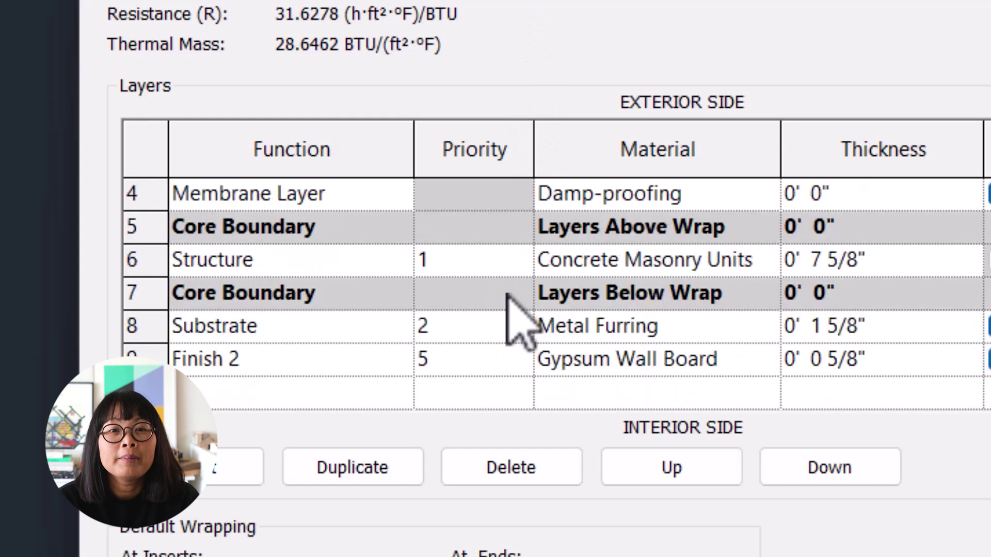
pyautogui.scroll(-1, 503, 315)
pyautogui.scroll(2, 500, 336)
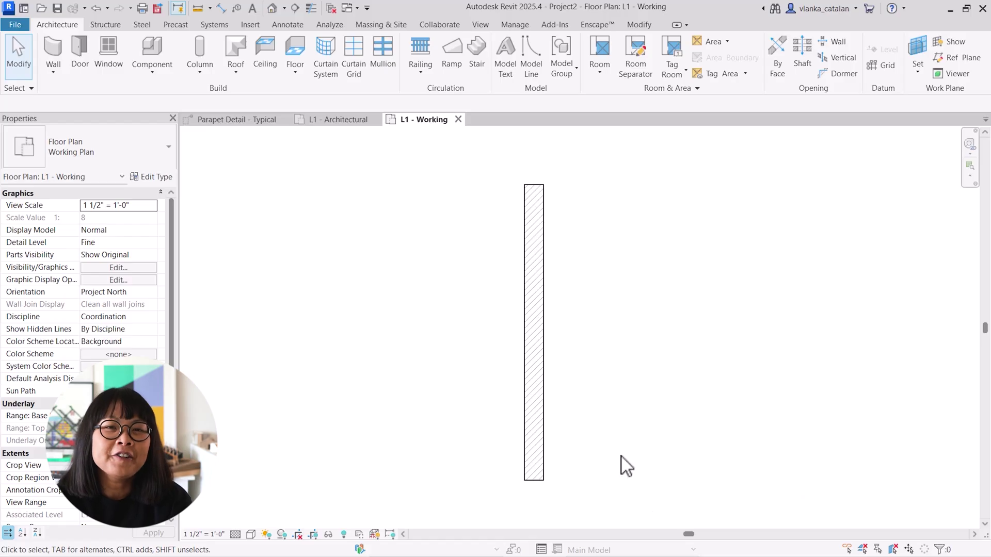
# - Inspect the Generic - 4" Brick wall's layer structure and its Finish 1 [4] function list, unchanged
pyautogui.click(542, 478)
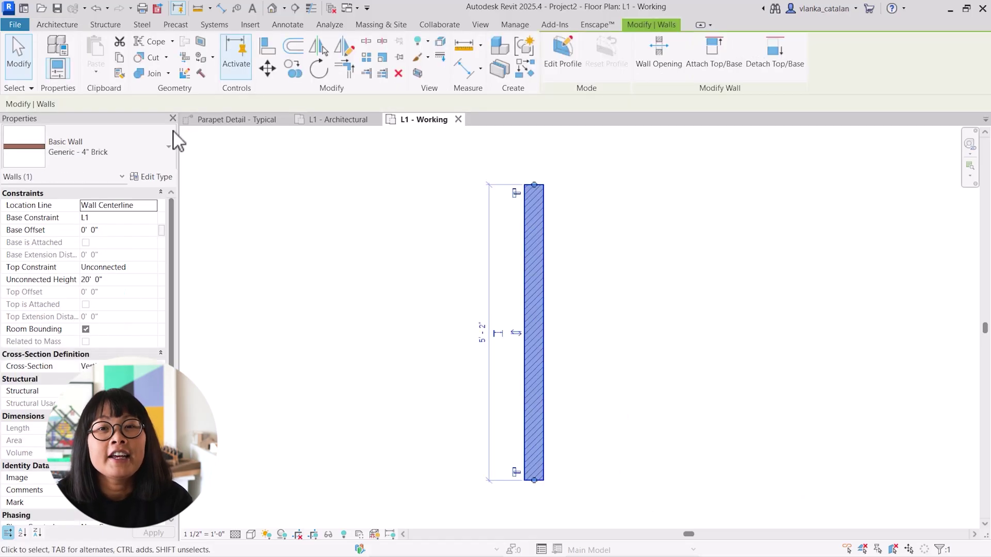
pyautogui.click(155, 176)
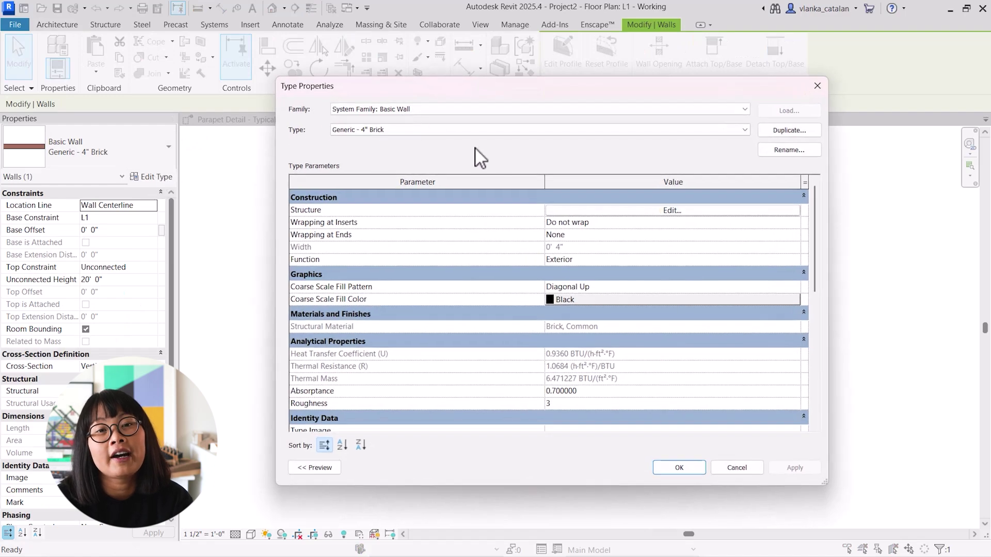
pyautogui.click(633, 210)
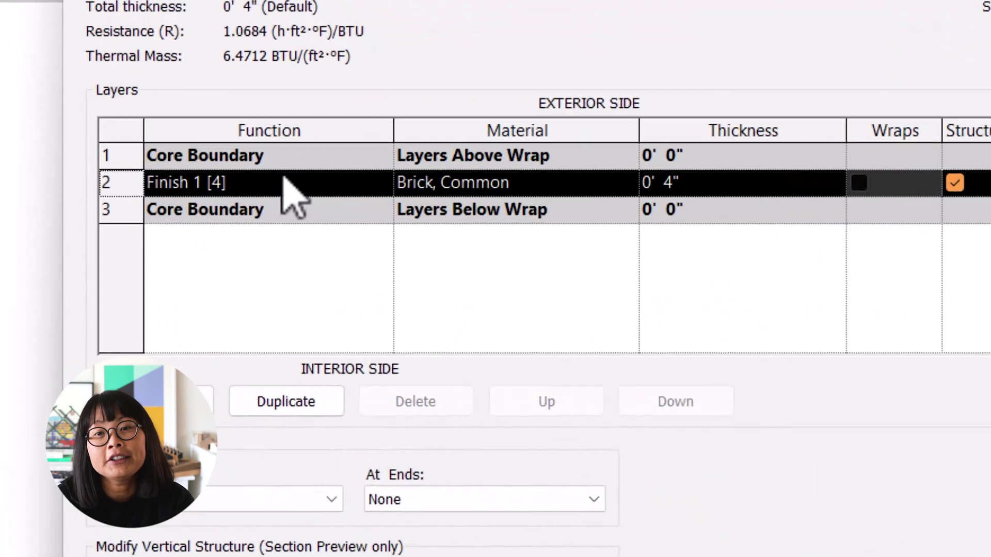
pyautogui.click(367, 181)
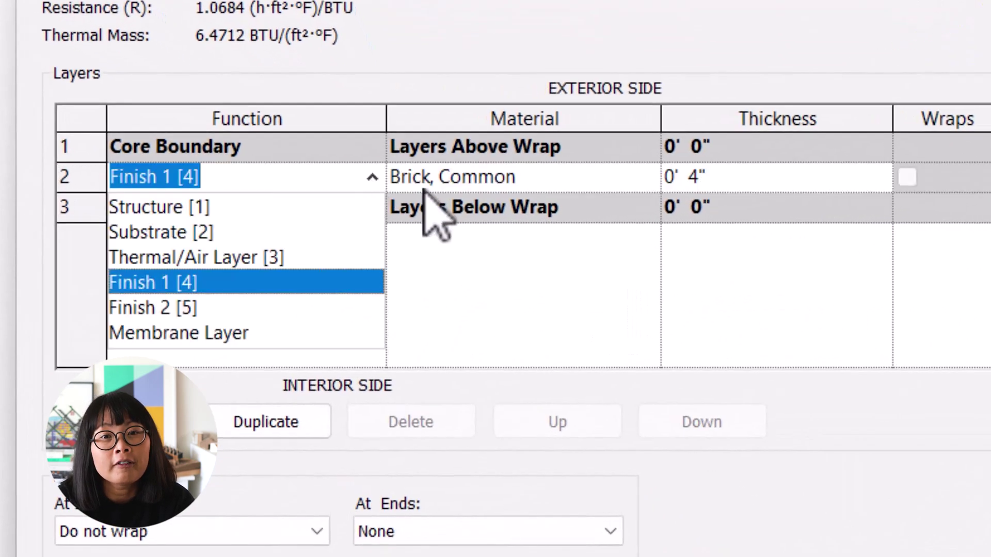
pyautogui.click(521, 277)
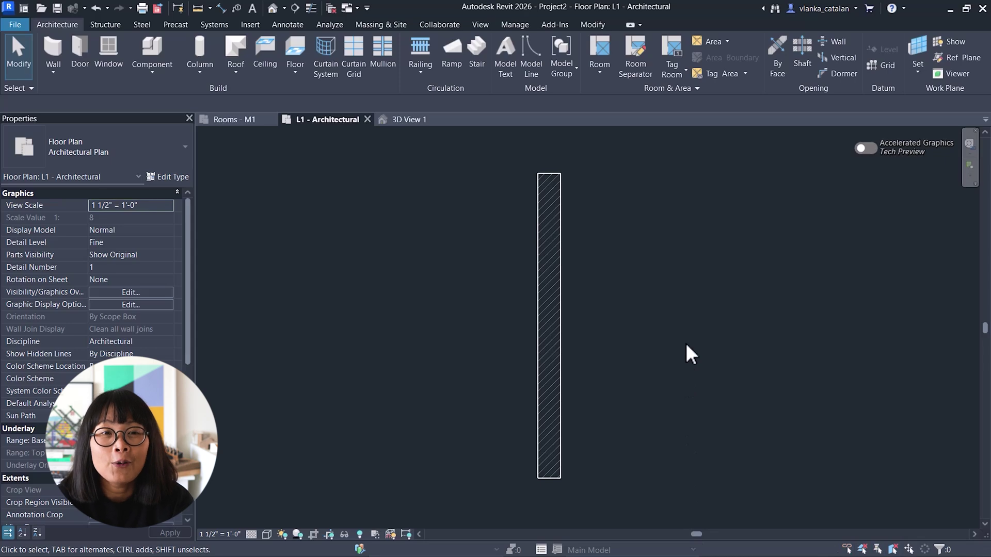
# - Move the Generic - 4" Brick layer above the core boundary and set its function to Finish 1
pyautogui.click(561, 389)
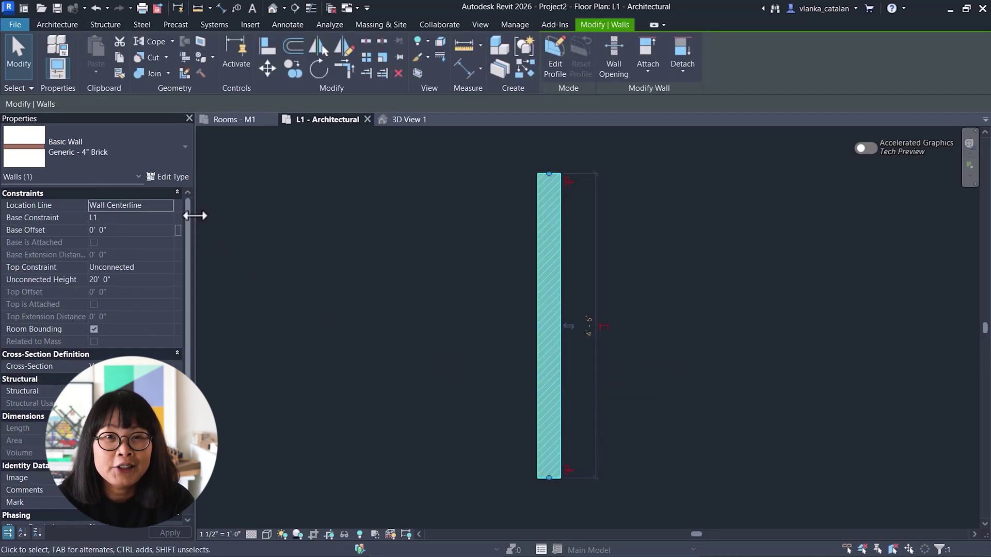
pyautogui.click(169, 177)
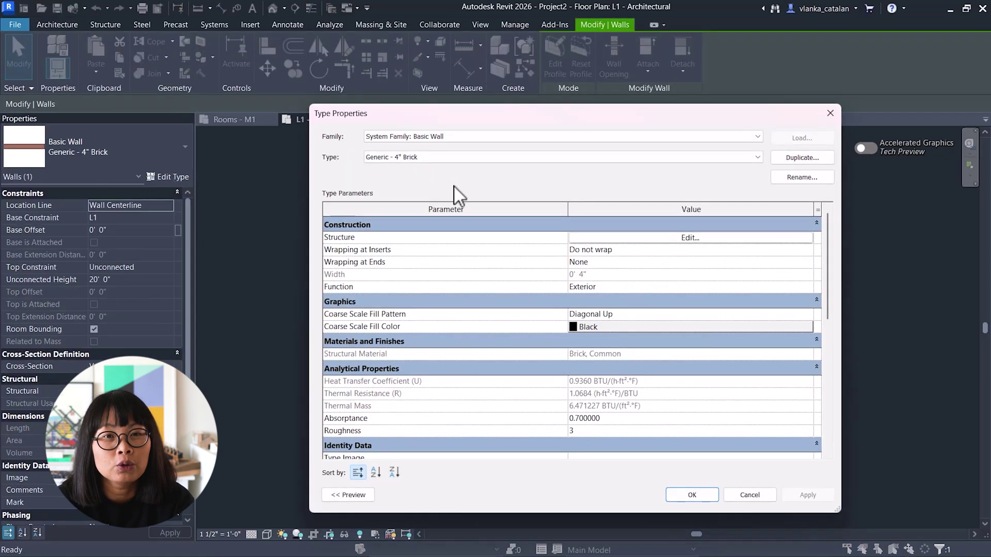
pyautogui.click(680, 239)
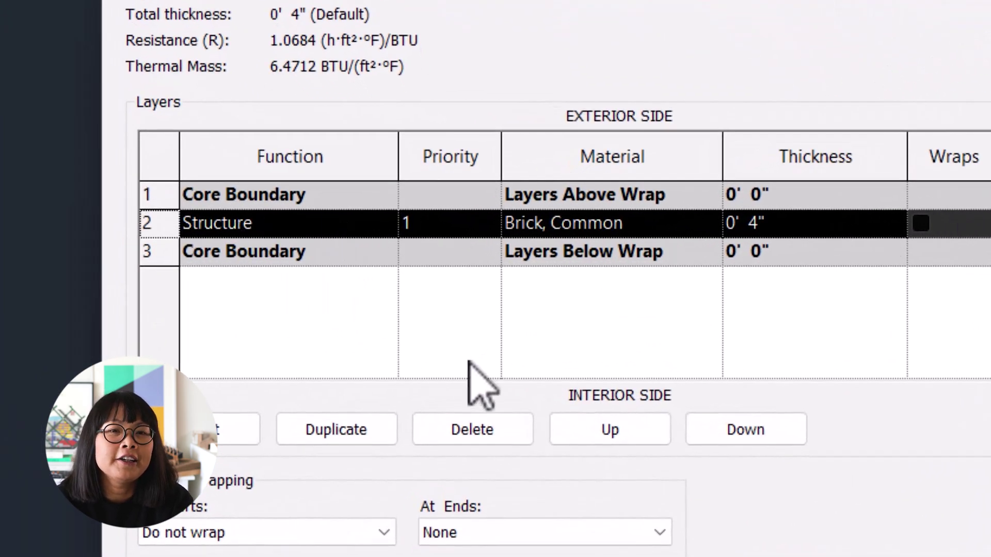
pyautogui.click(645, 460)
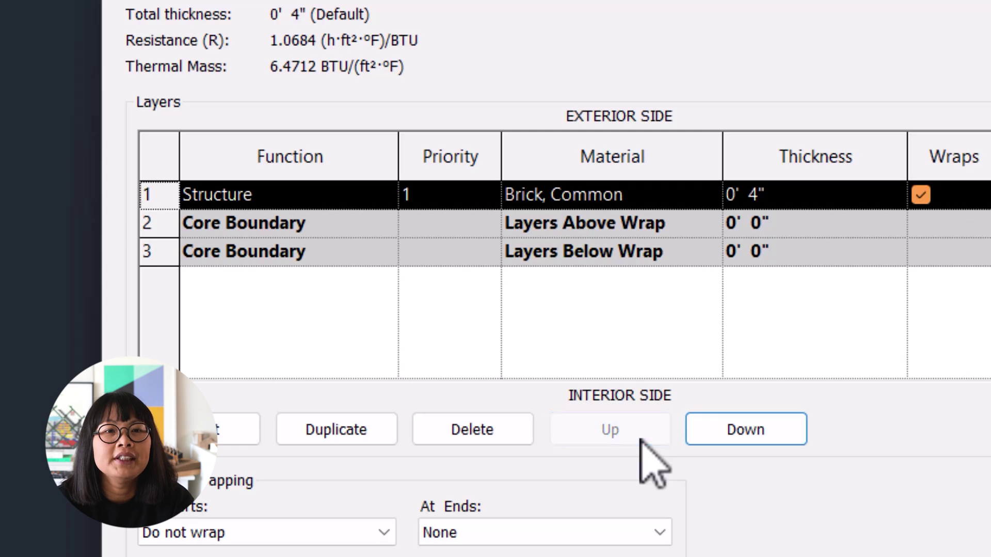
pyautogui.click(381, 192)
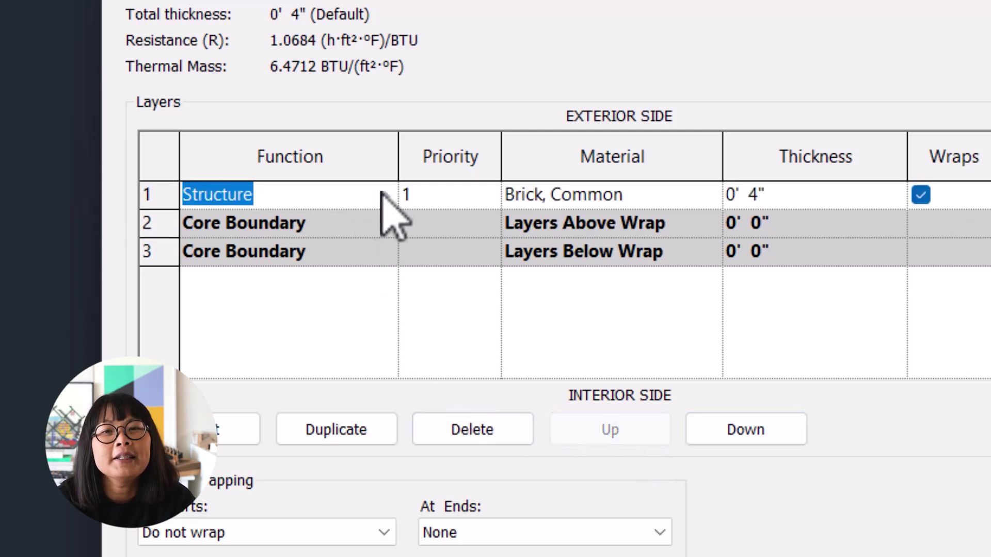
pyautogui.click(382, 194)
pyautogui.click(357, 292)
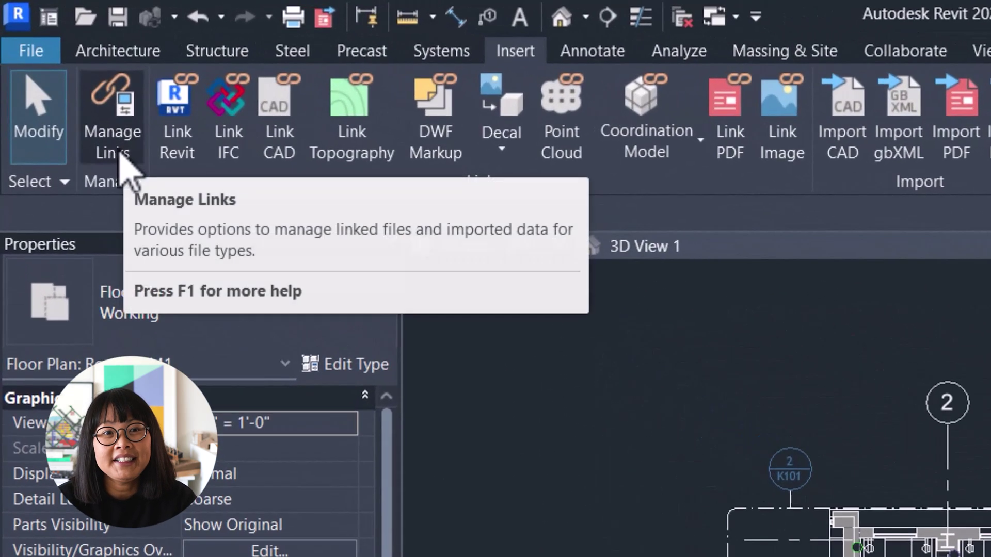
# - In Manage Links, review imported images' Count and Resolution (27, 37, 10, 25 placements), then close it
pyautogui.click(120, 154)
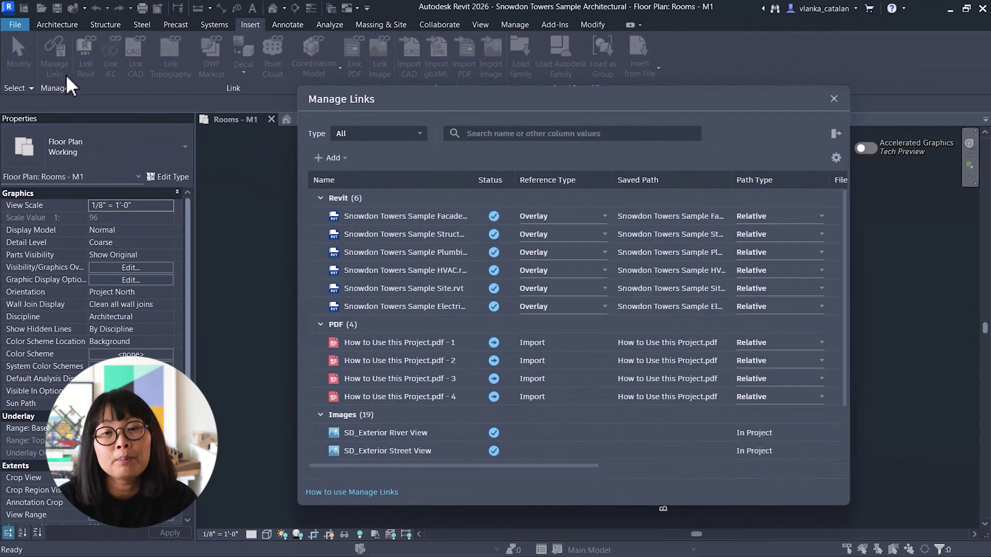
pyautogui.scroll(-3, 573, 402)
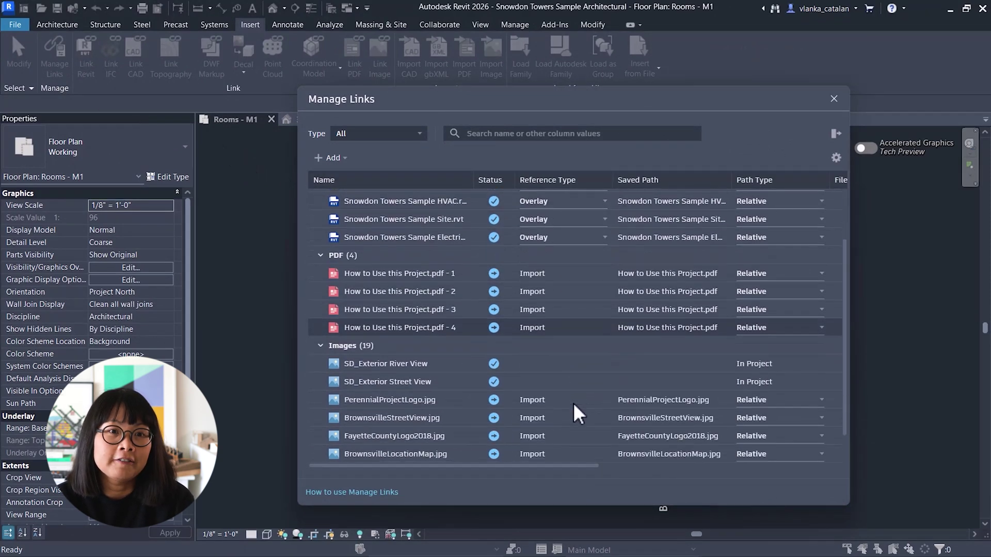
pyautogui.scroll(-10, 573, 403)
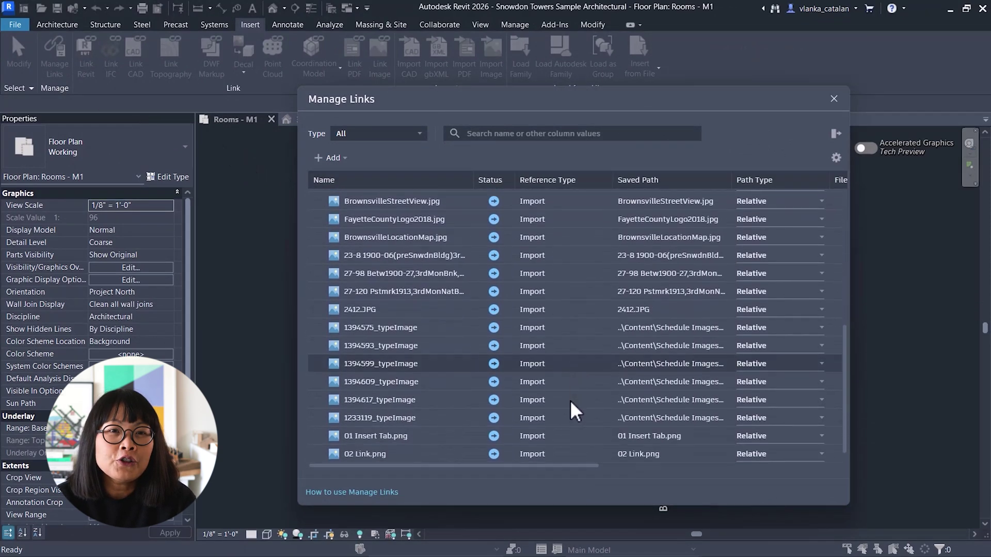
pyautogui.scroll(-1, 570, 400)
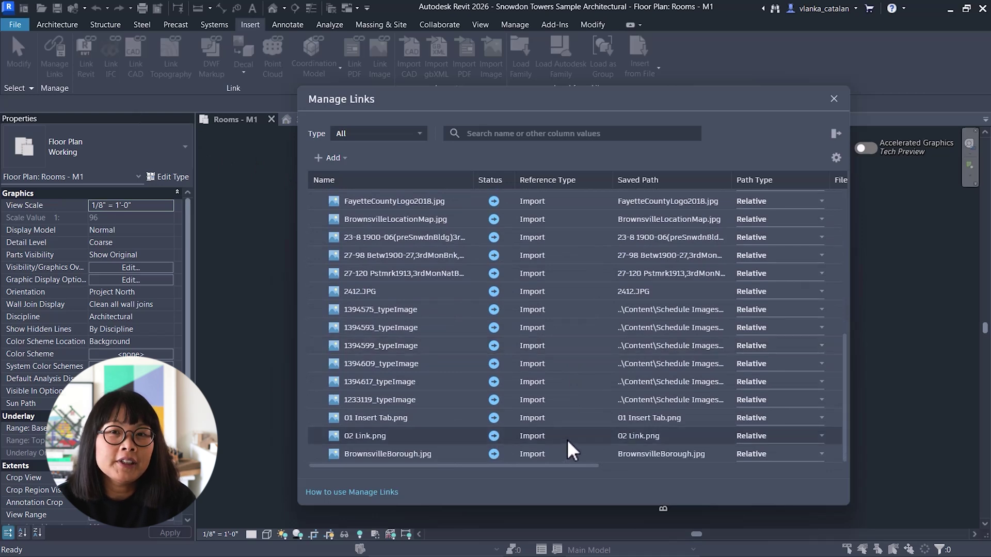
pyautogui.moveTo(566, 465); pyautogui.dragTo(771, 461)
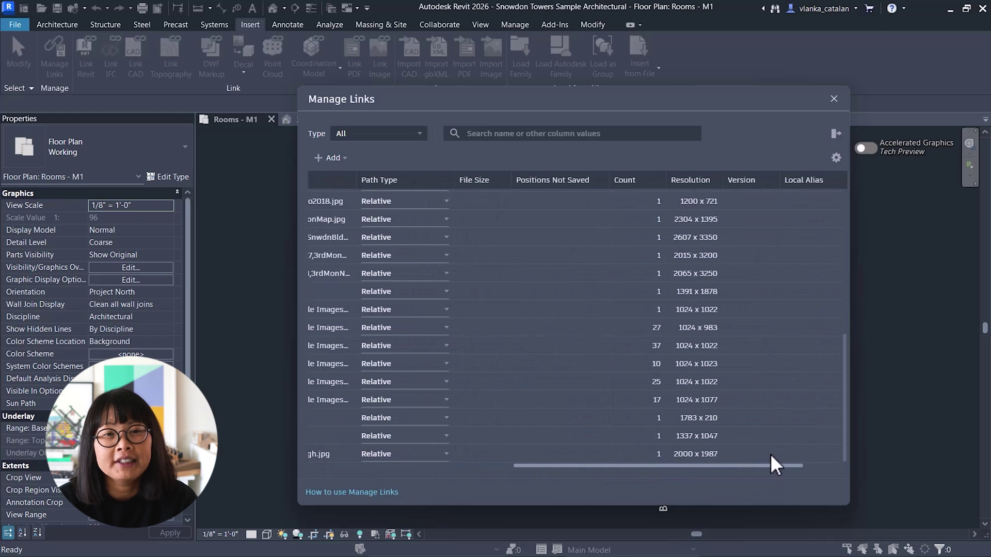
pyautogui.click(655, 327)
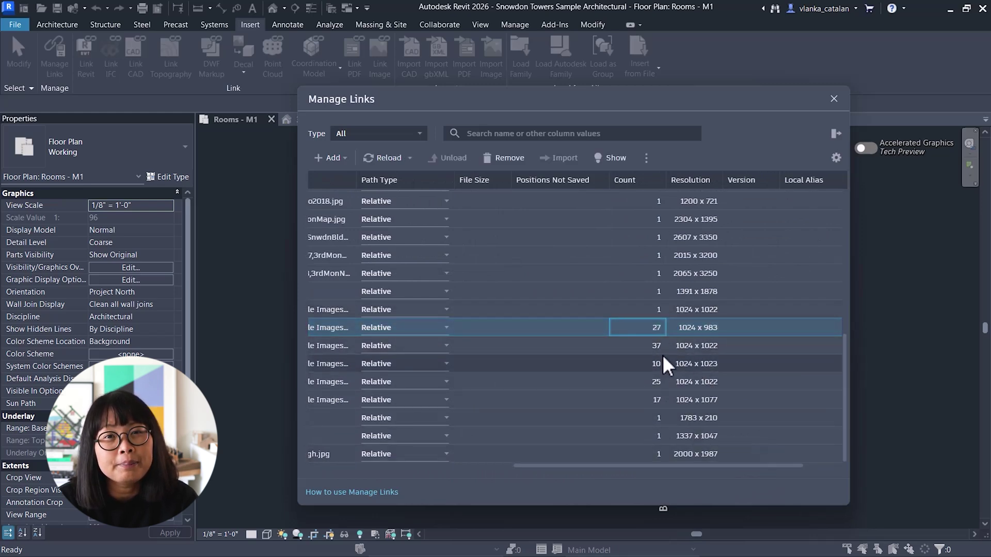
pyautogui.click(643, 348)
pyautogui.click(646, 364)
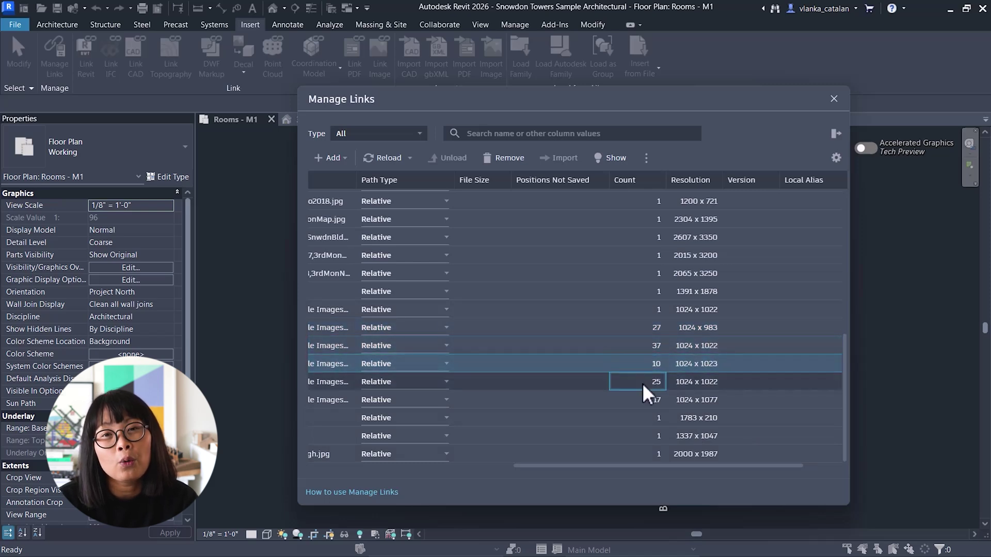
pyautogui.click(642, 383)
pyautogui.moveTo(654, 466); pyautogui.dragTo(438, 475)
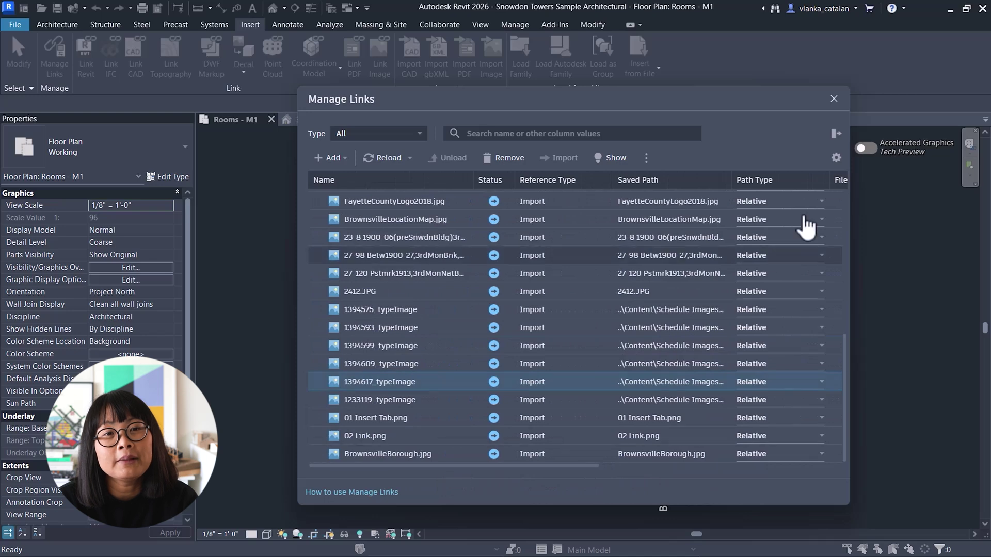
pyautogui.click(837, 99)
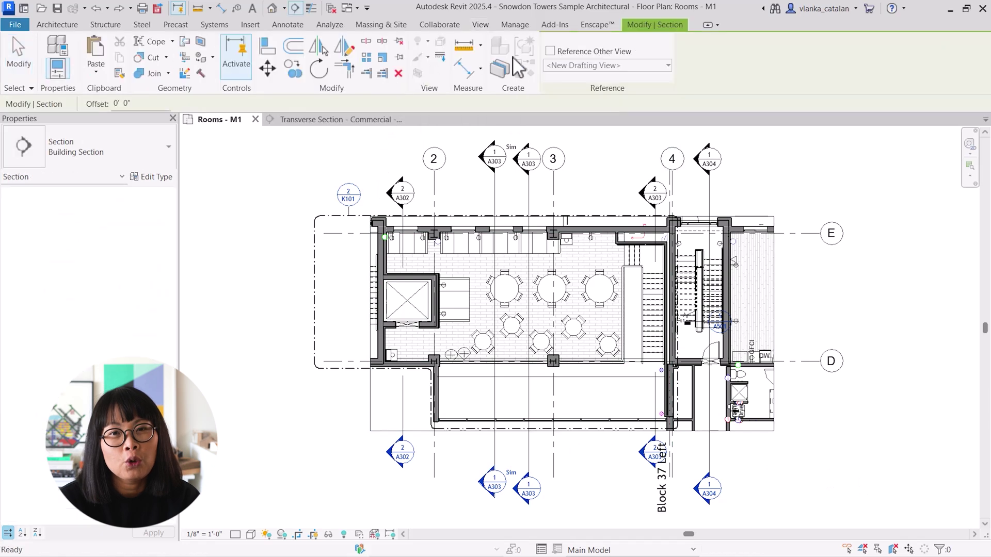
# - Draw a section across the plan referencing the Transverse Section - Commercial - Grid 3 view
pyautogui.click(555, 65)
pyautogui.scroll(-5, 662, 196)
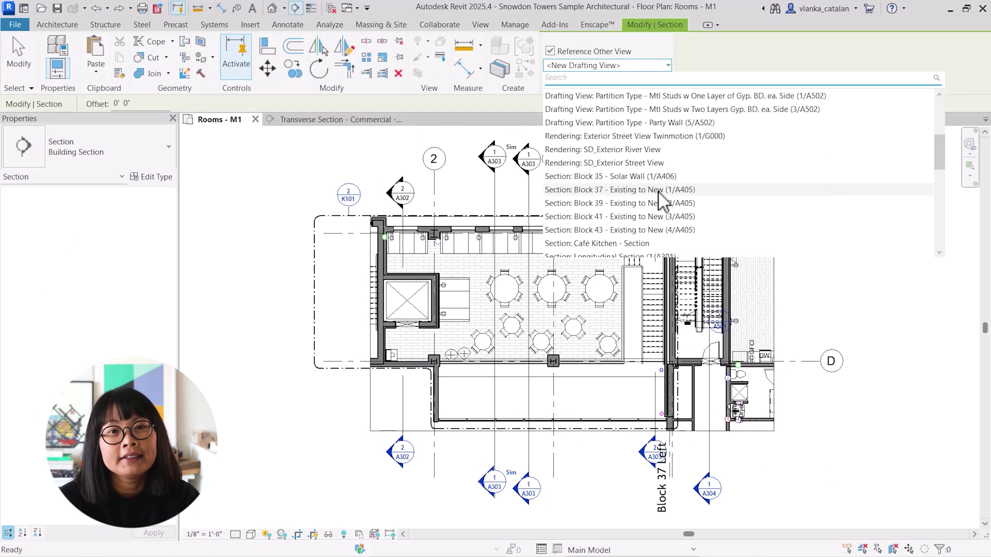
pyautogui.click(660, 216)
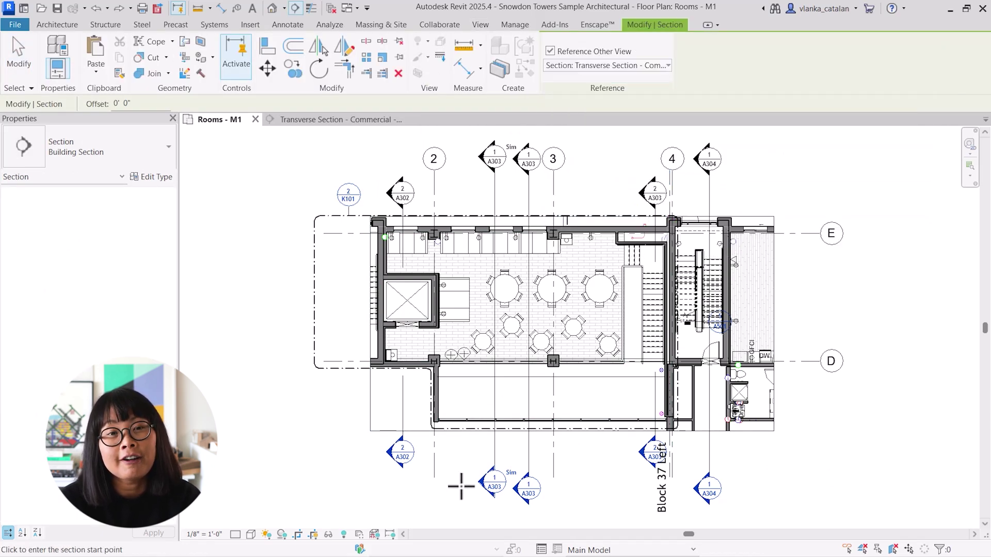
pyautogui.click(461, 487)
pyautogui.click(461, 155)
pyautogui.scroll(2, 472, 202)
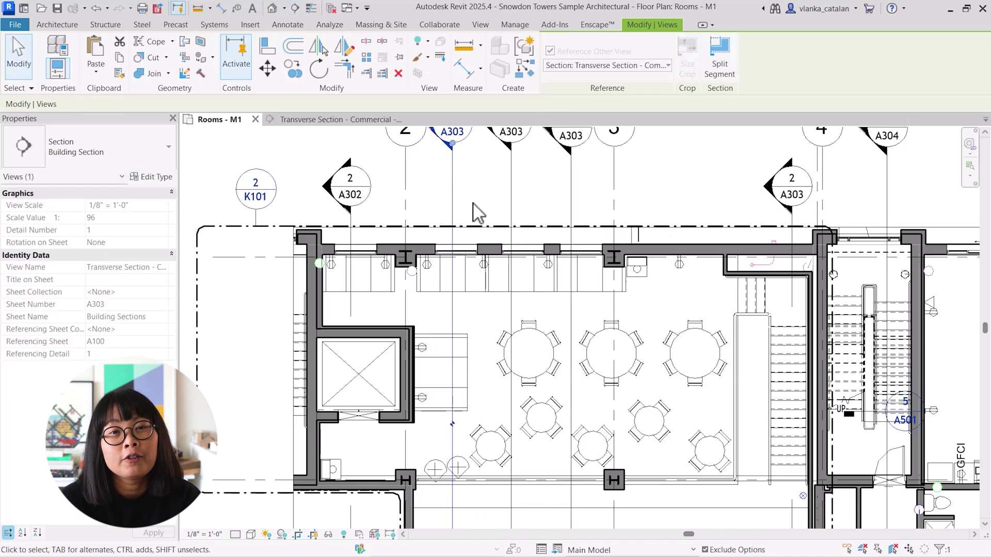
pyautogui.moveTo(479, 212); pyautogui.dragTo(741, 411, button='middle')
pyautogui.scroll(2, 620, 366)
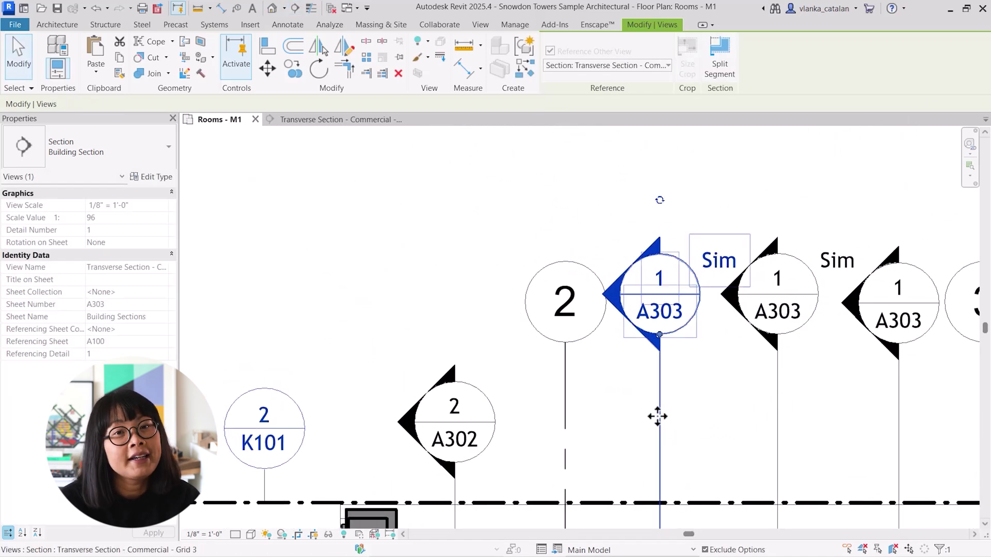
# - Change the Building Section type's Reference Label from Sim to Hello
pyautogui.click(155, 177)
pyautogui.moveTo(660, 93); pyautogui.dragTo(416, 113)
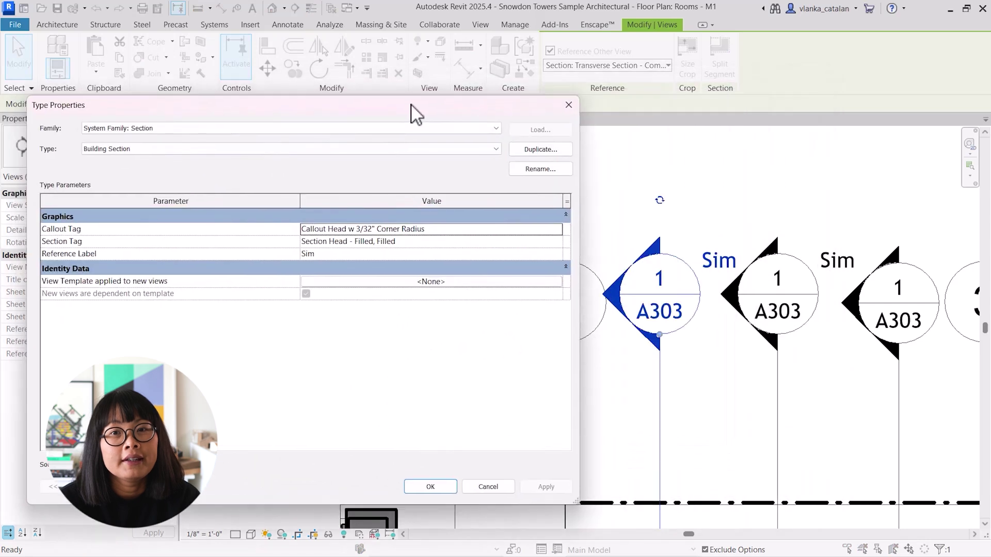
pyautogui.click(332, 254)
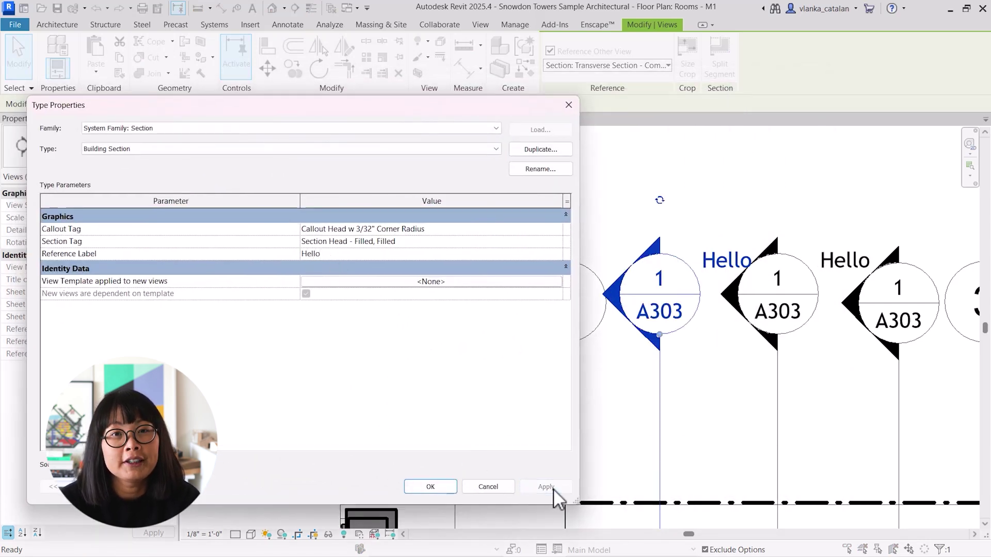
pyautogui.click(431, 486)
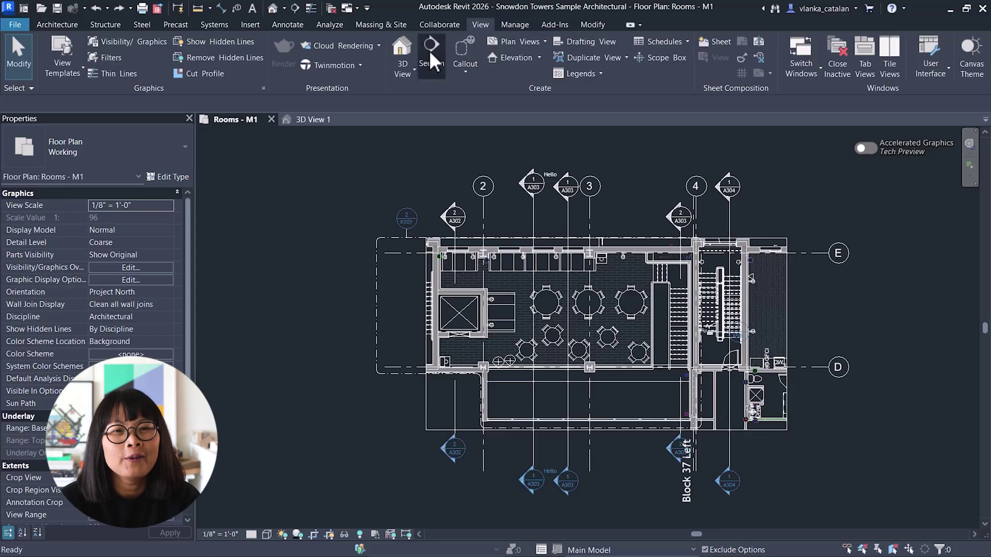
# - Draw another section between grids 2 and 3 referencing the Transverse Section - Commercial - Grid 3 view
pyautogui.click(429, 50)
pyautogui.click(667, 65)
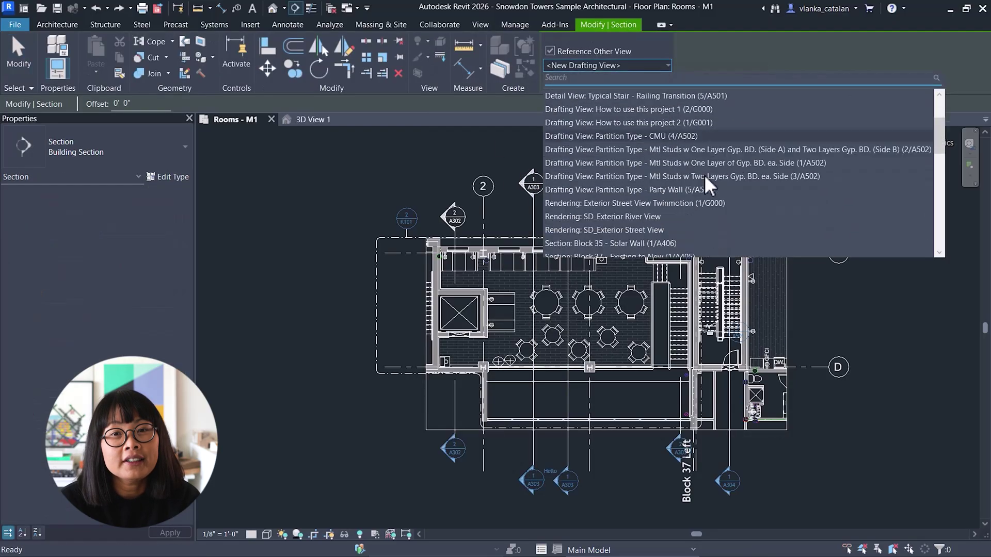
pyautogui.scroll(-2, 697, 186)
pyautogui.scroll(-3, 682, 222)
pyautogui.click(690, 212)
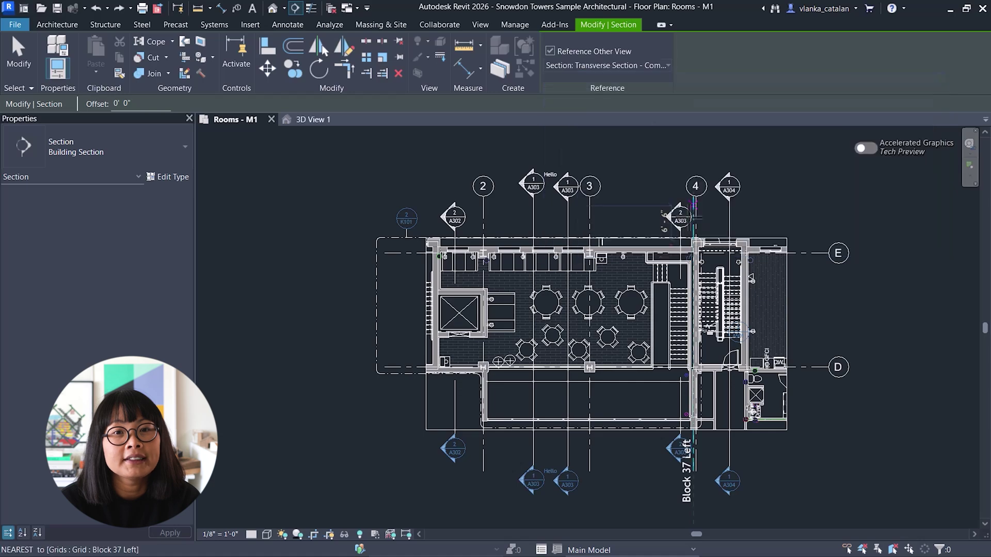
pyautogui.click(507, 481)
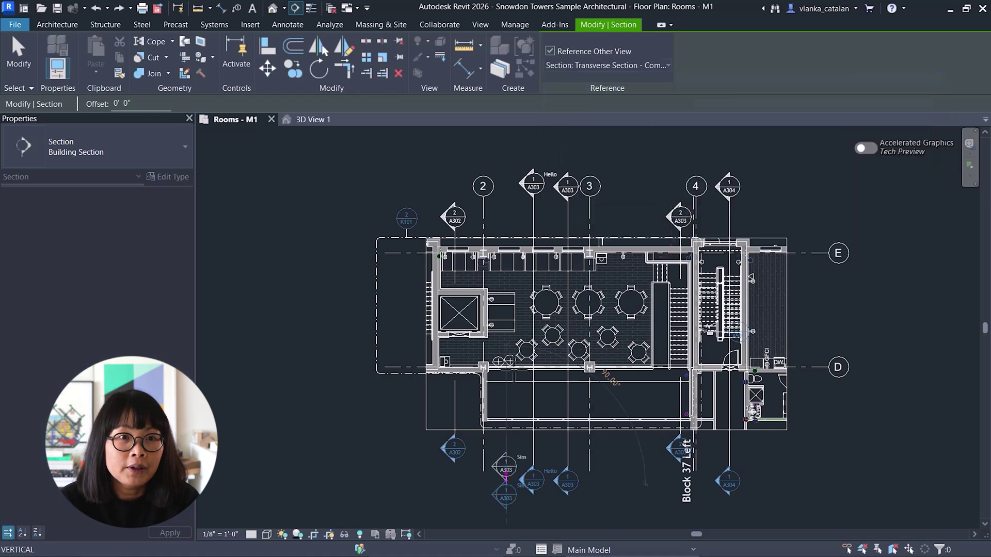
pyautogui.click(506, 191)
pyautogui.press('Escape')
pyautogui.press('Escape')
# - Give the new section the reference label 'hello 2' and move its head further up
pyautogui.scroll(4, 510, 194)
pyautogui.moveTo(508, 202); pyautogui.dragTo(510, 326, button='middle')
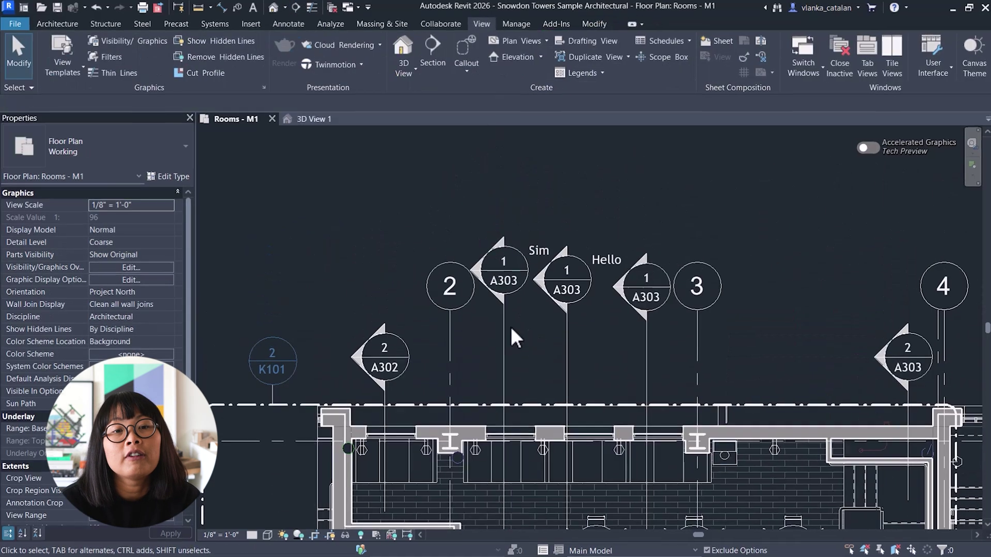
pyautogui.click(505, 328)
pyautogui.click(139, 255)
pyautogui.doubleClick(139, 255)
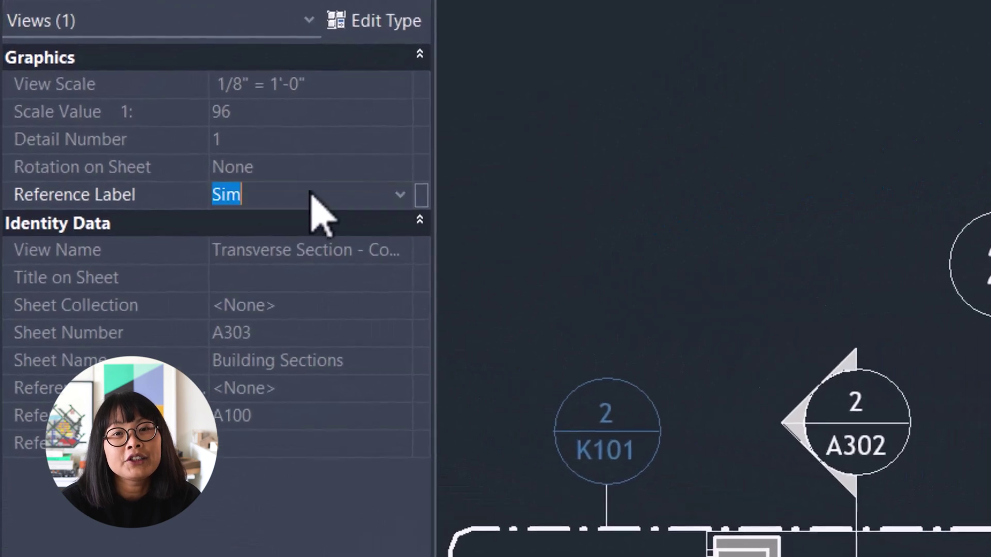
pyautogui.write('hello 2')
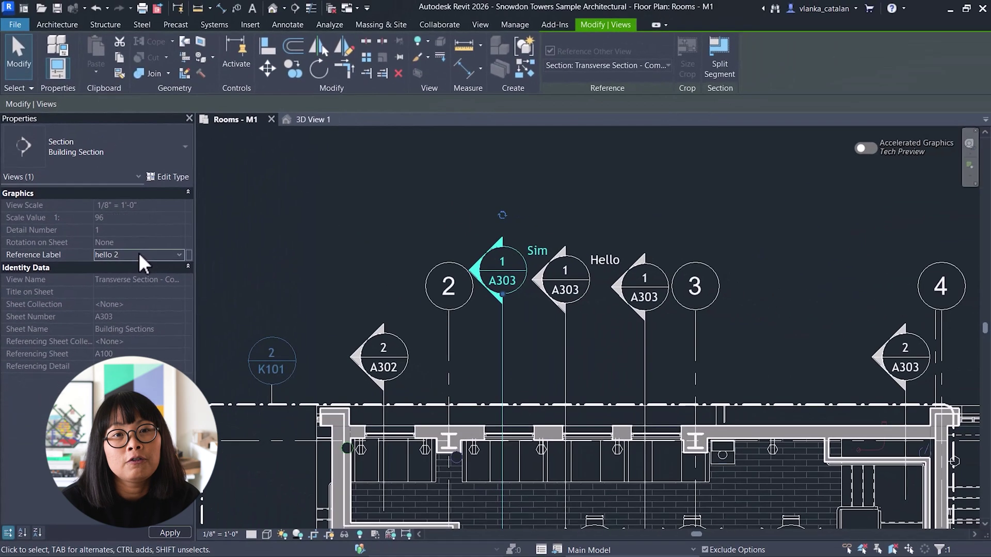
pyautogui.click(507, 327)
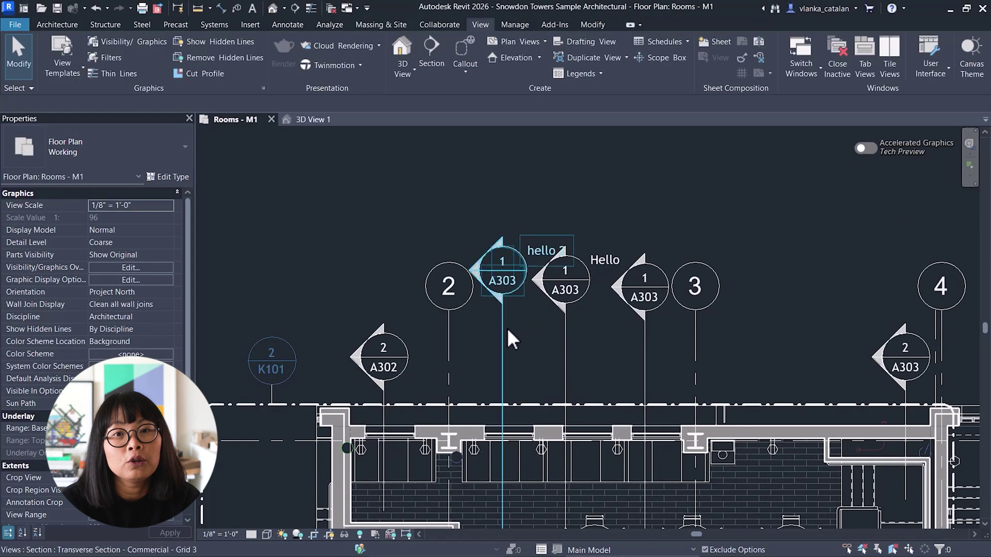
pyautogui.click(503, 291)
pyautogui.moveTo(503, 290); pyautogui.dragTo(504, 245)
pyautogui.click(531, 327)
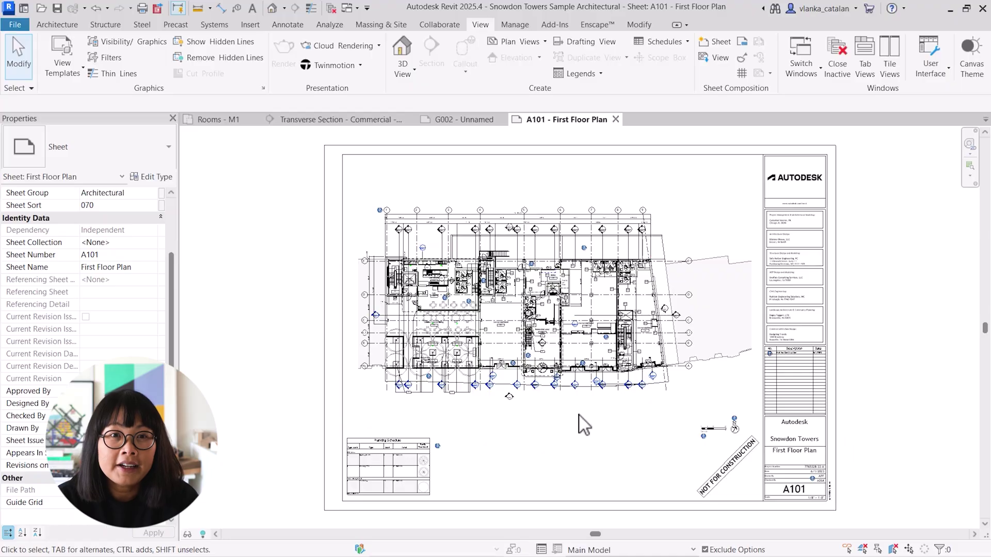
# - Assign the existing Plan Sheets guide grid to sheet A101 and nudge the floor plan viewport onto it
pyautogui.click(627, 428)
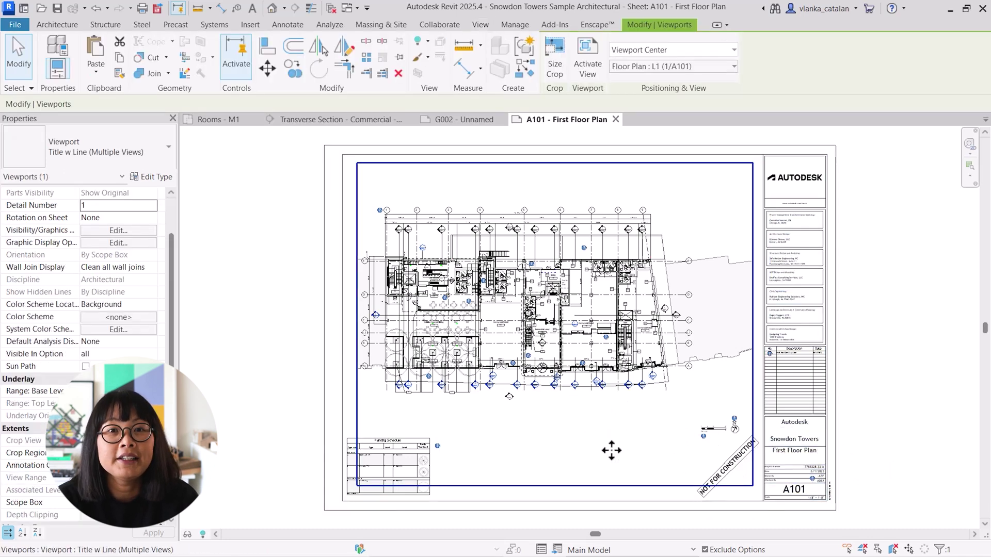
pyautogui.click(904, 436)
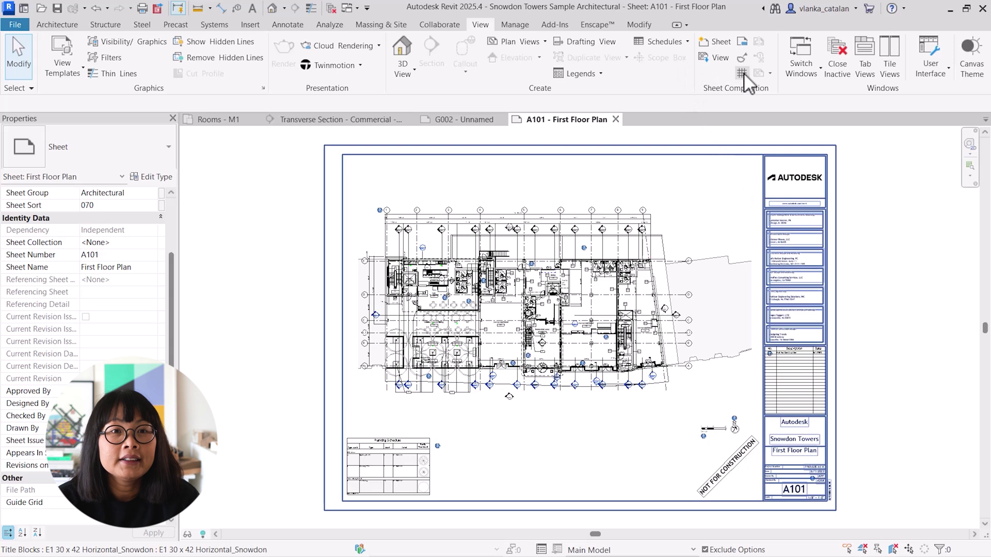
pyautogui.click(743, 74)
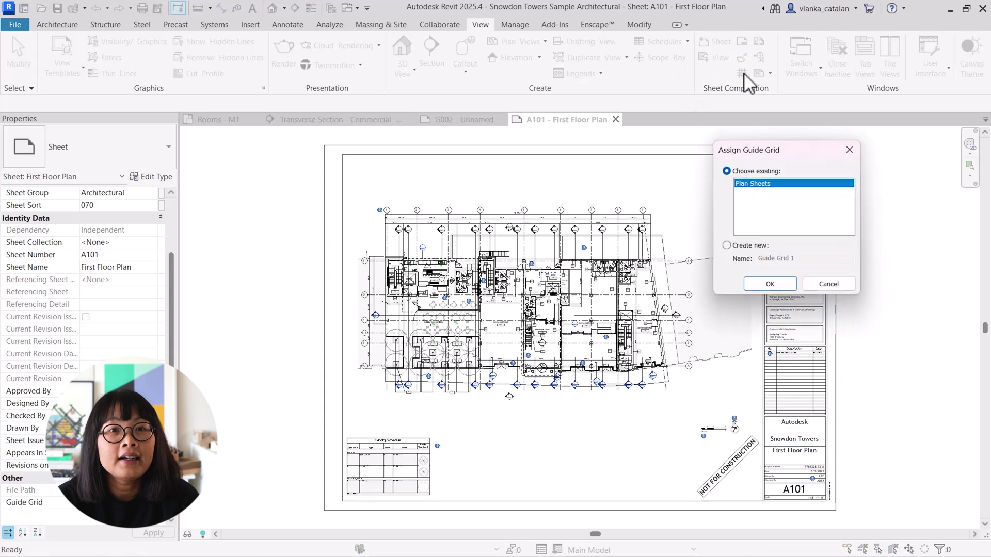
pyautogui.click(769, 283)
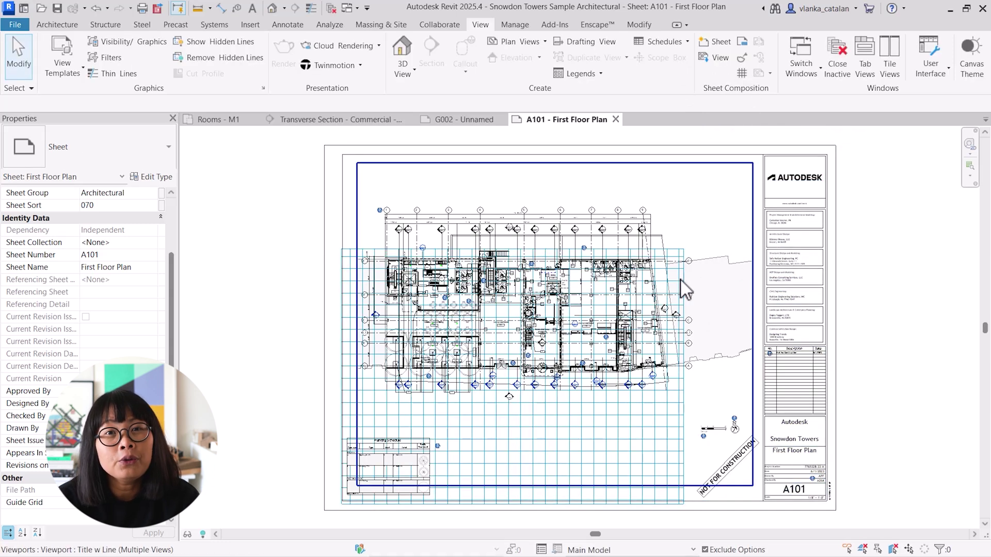
pyautogui.click(537, 465)
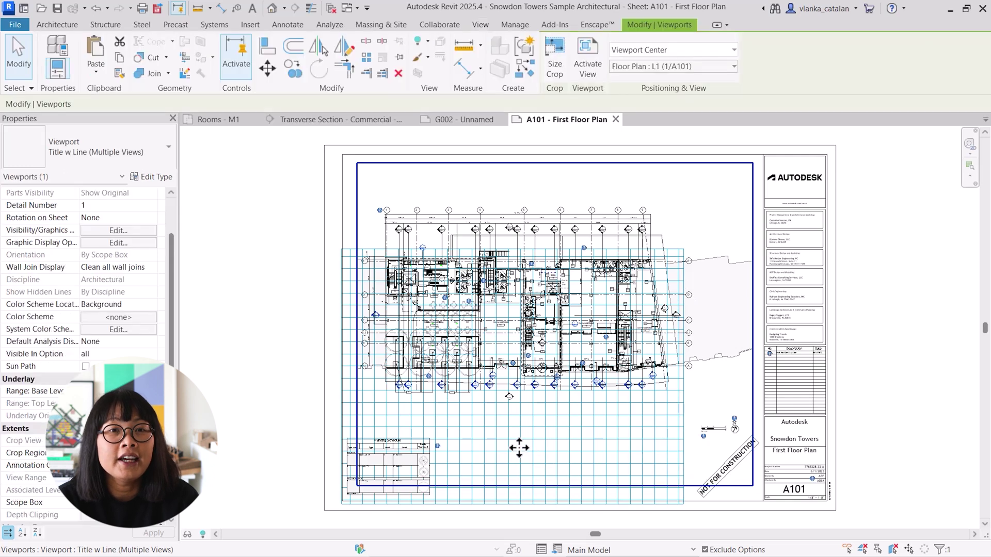
pyautogui.moveTo(532, 426); pyautogui.dragTo(524, 440)
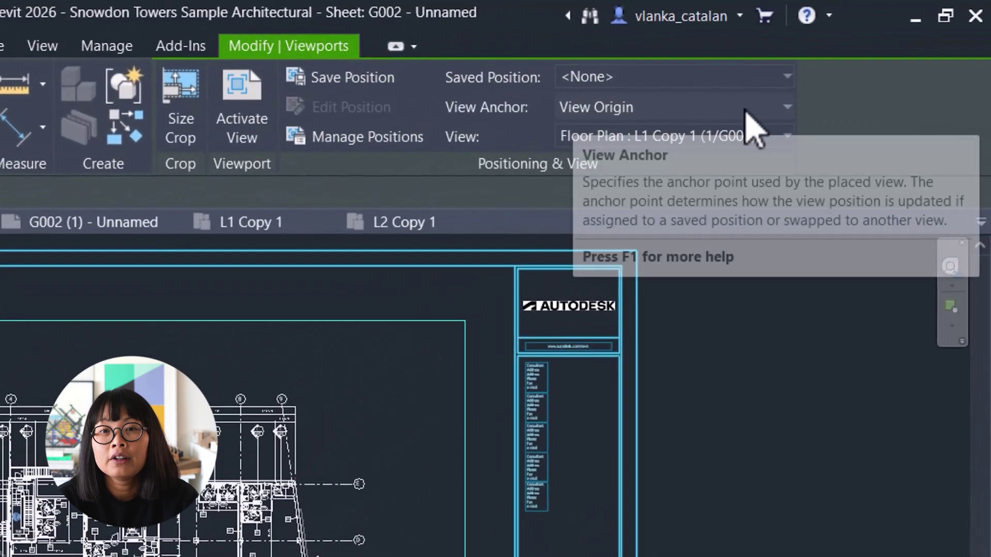
# - Keep the View Origin anchor and save the L1 Copy 1 viewport's position on G002 as 'Plan'
pyautogui.click(830, 72)
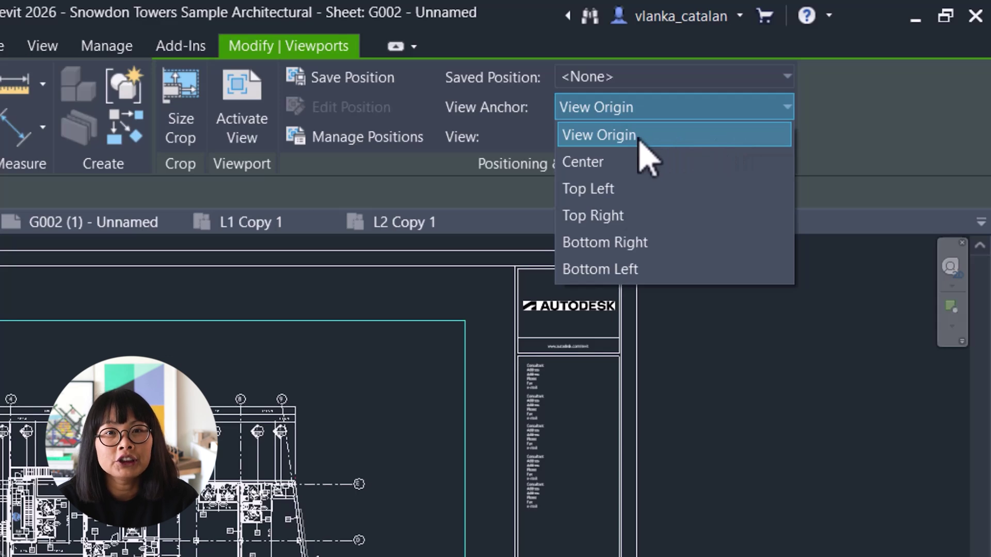
pyautogui.press('Escape')
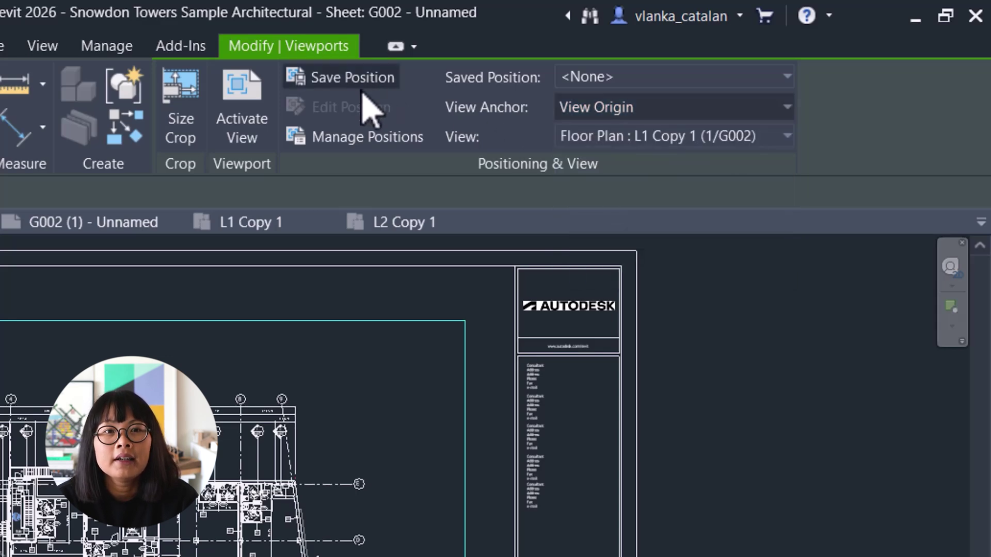
pyautogui.click(390, 79)
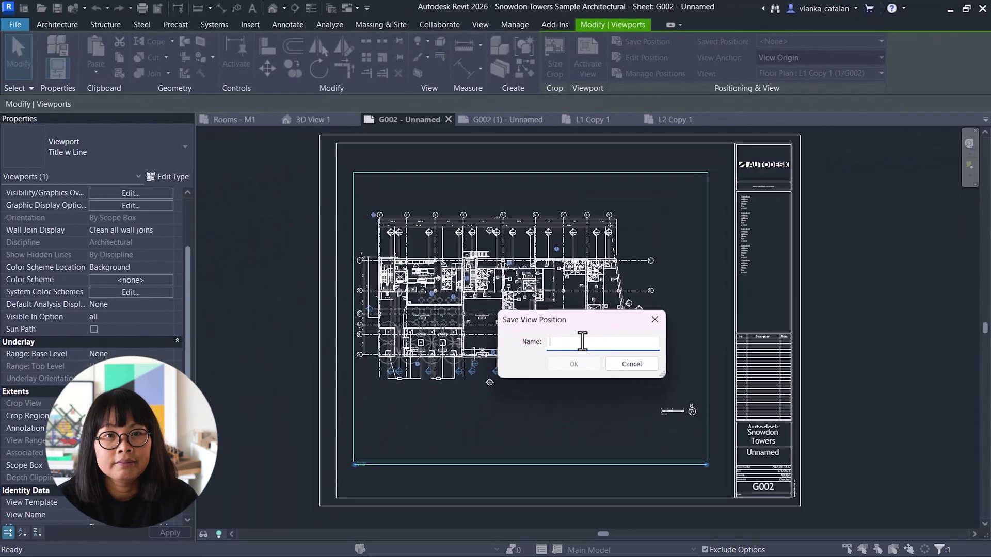
pyautogui.write('Plan')
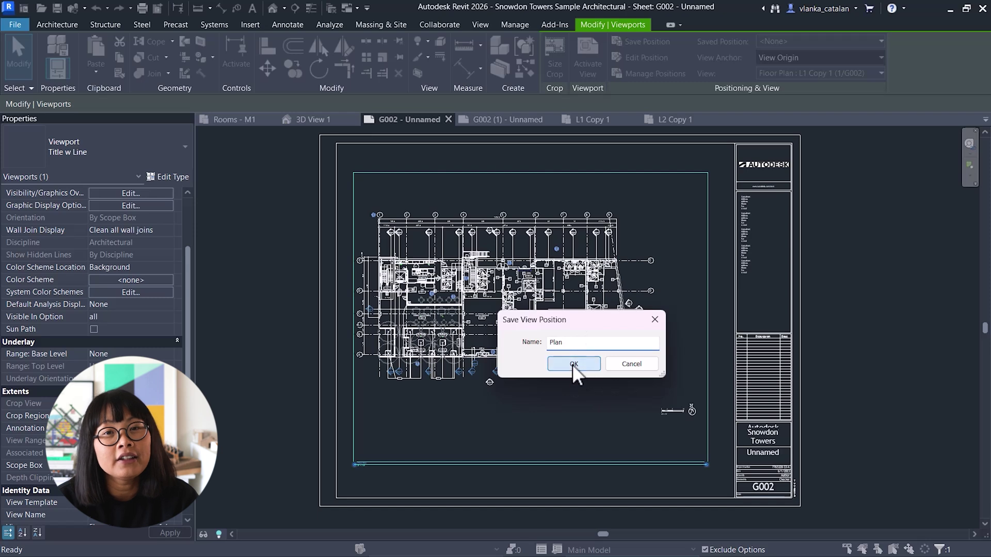
pyautogui.click(572, 364)
pyautogui.click(514, 120)
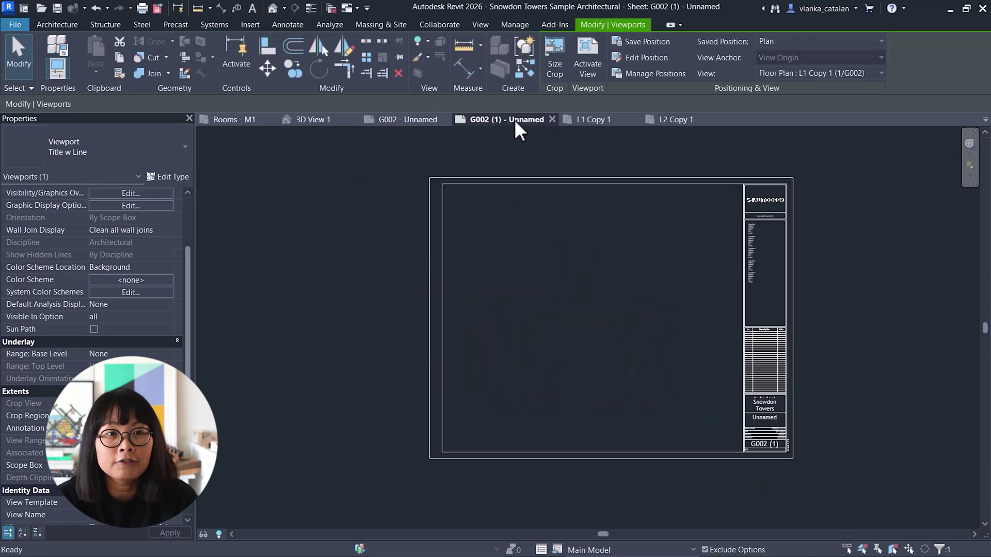
# - Place the L2 Copy 1 floor plan on sheet G002 (1) and align it to the saved position Plan
pyautogui.moveTo(611, 312); pyautogui.dragTo(600, 343, button='middle')
pyautogui.scroll(1, 580, 329)
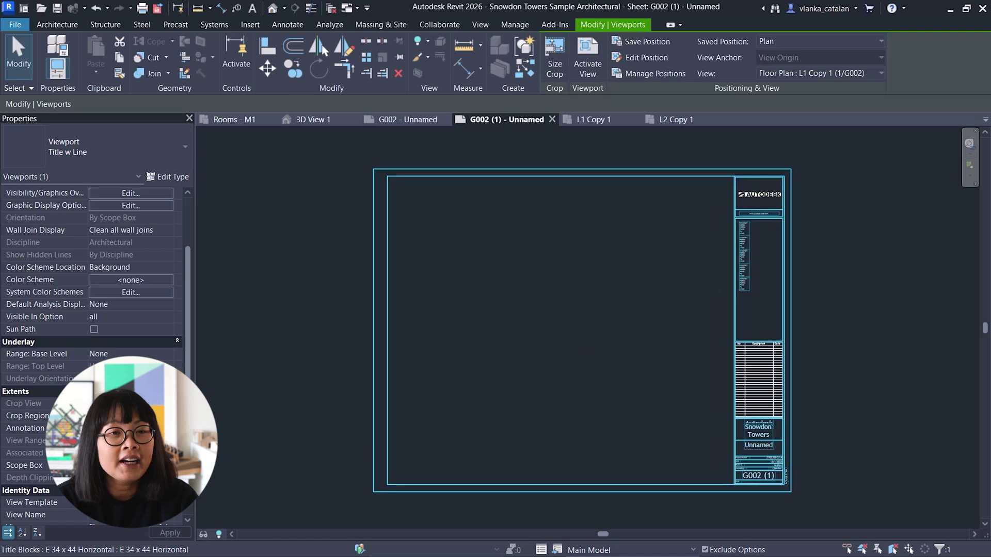
pyautogui.click(614, 365)
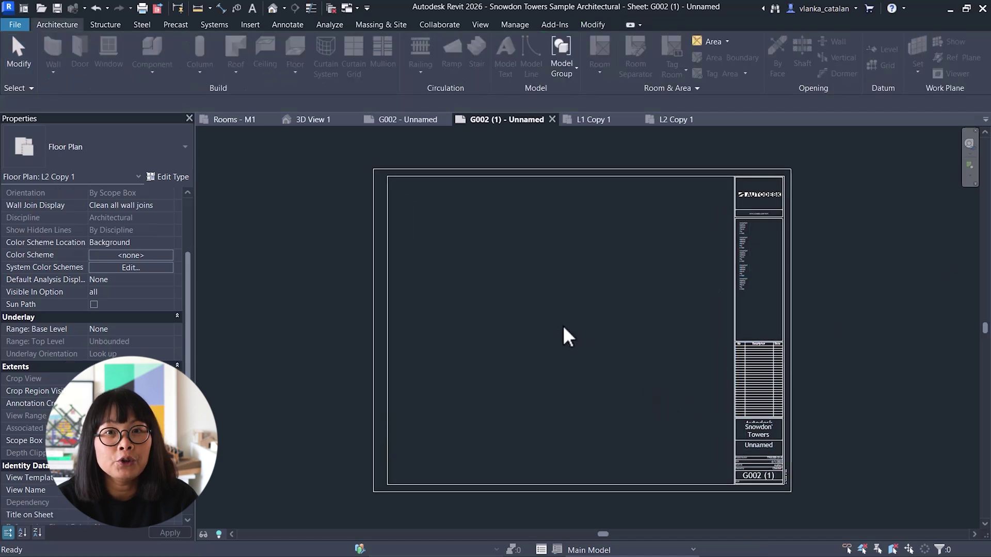
pyautogui.click(583, 363)
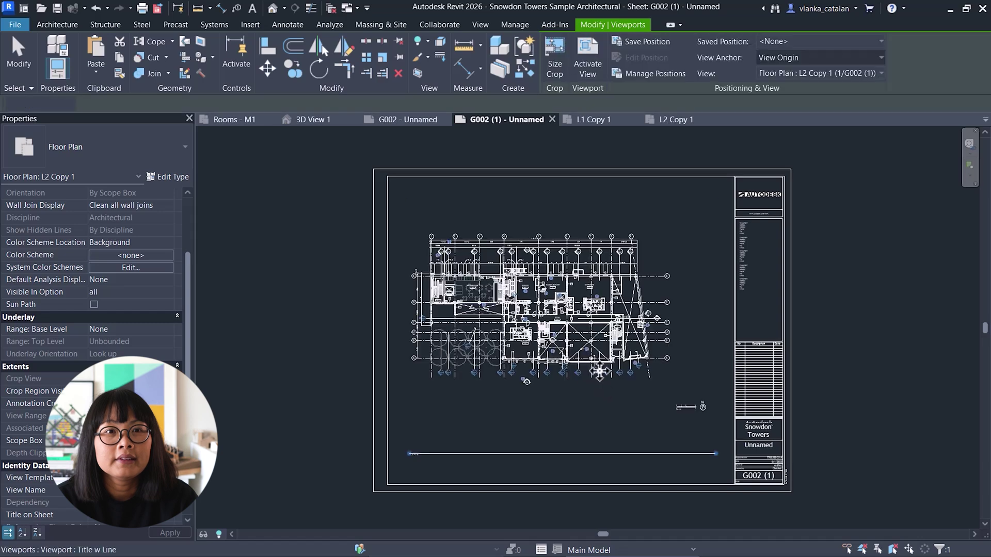
pyautogui.click(845, 41)
pyautogui.click(800, 84)
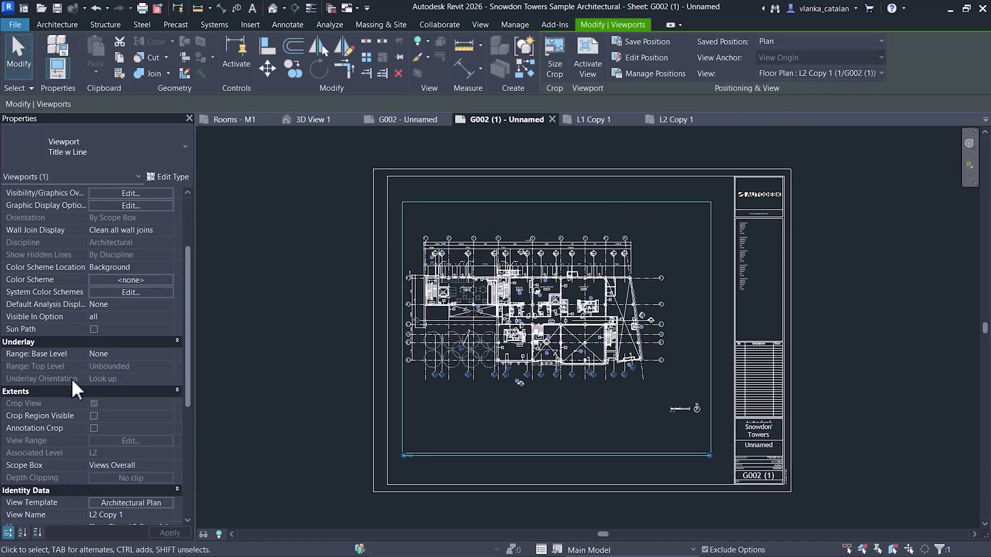
pyautogui.scroll(-5, 115, 385)
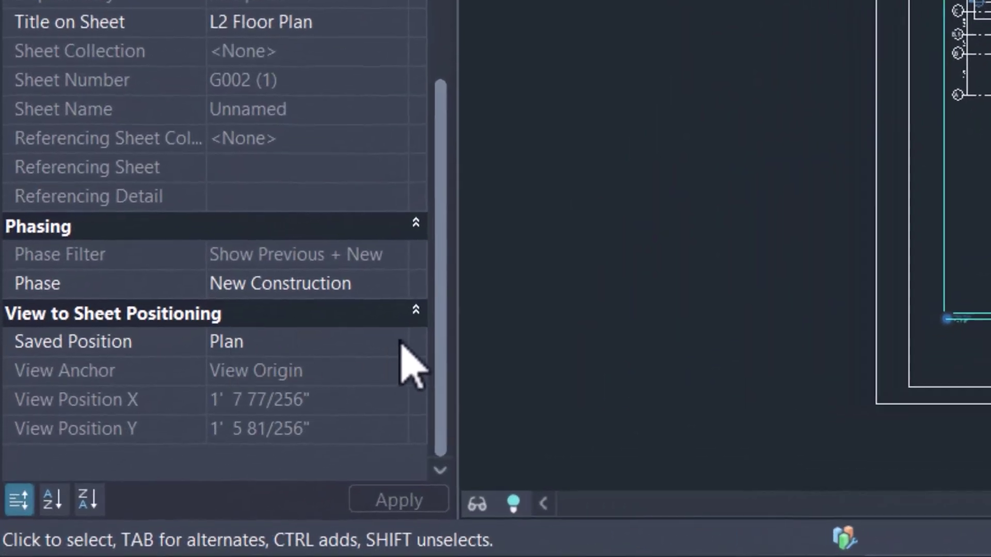
pyautogui.click(391, 345)
pyautogui.click(392, 344)
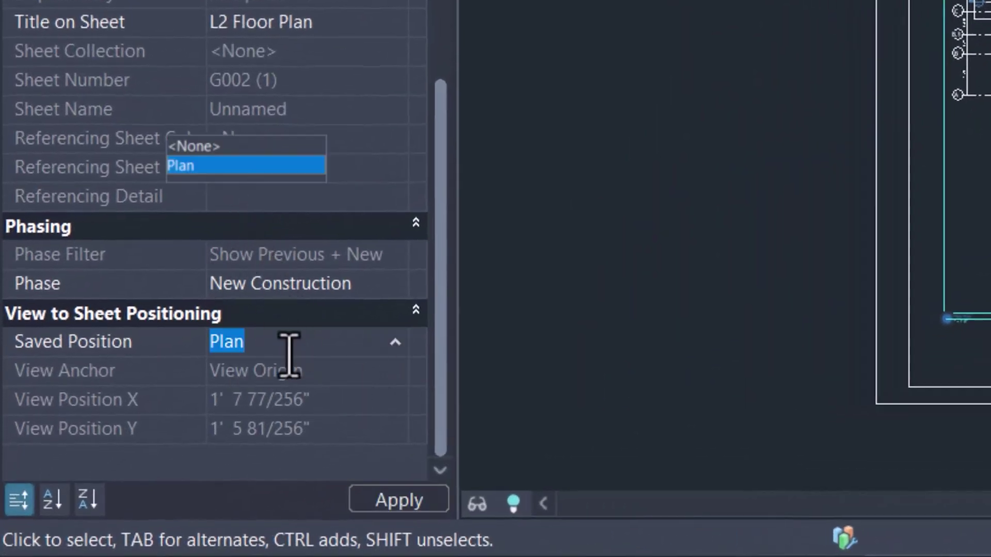
pyautogui.click(655, 285)
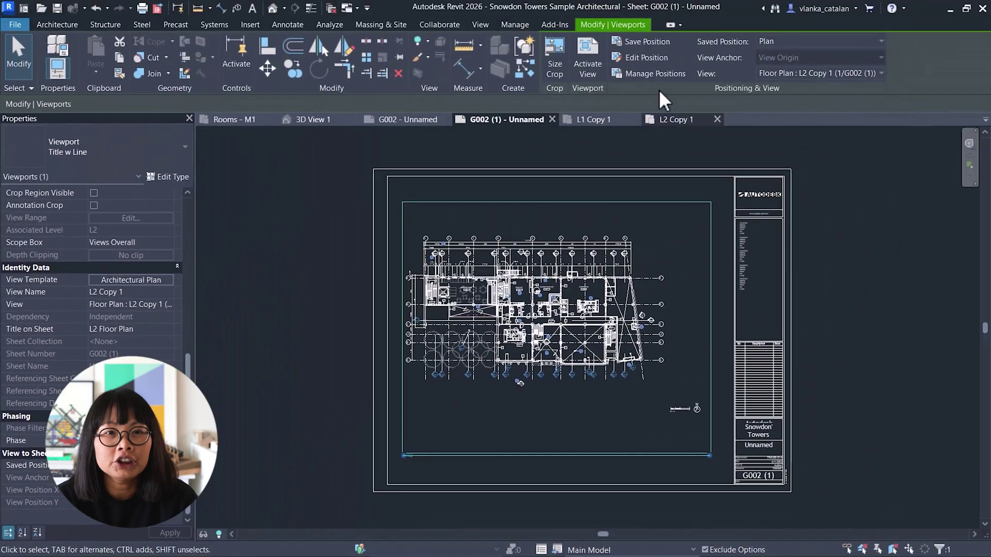
# - Open Manage Positions and select the Plan saved position, used by 2 views
pyautogui.click(659, 76)
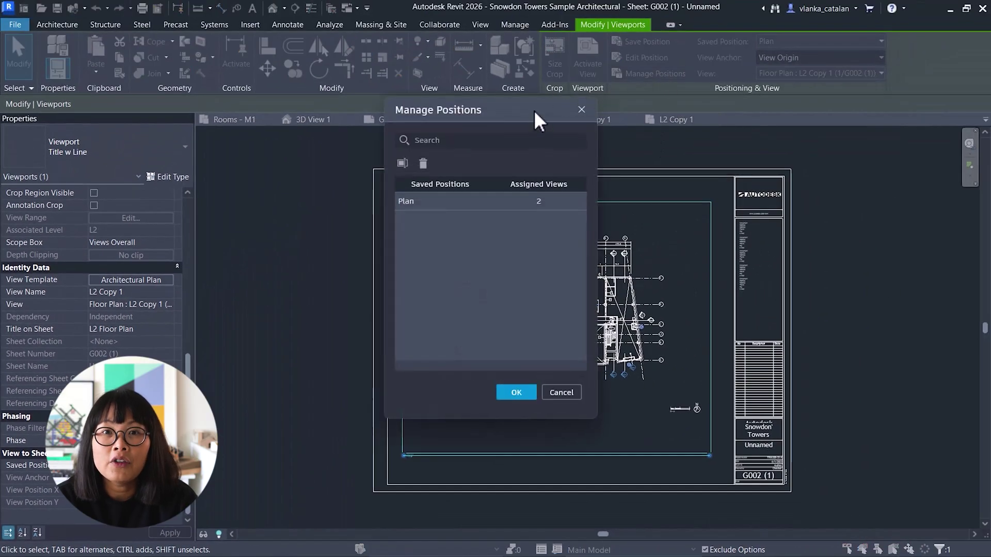
pyautogui.moveTo(534, 113); pyautogui.dragTo(609, 123)
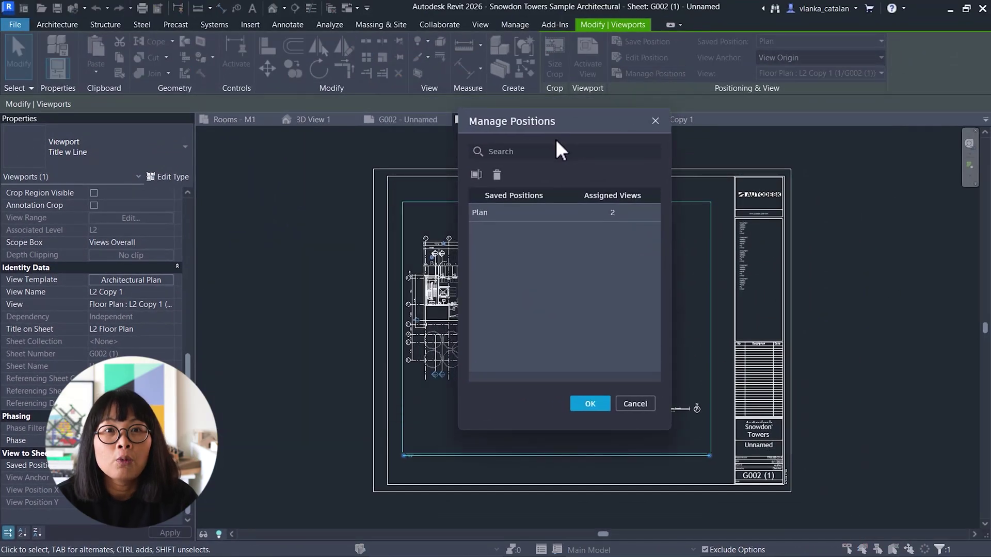
pyautogui.click(509, 215)
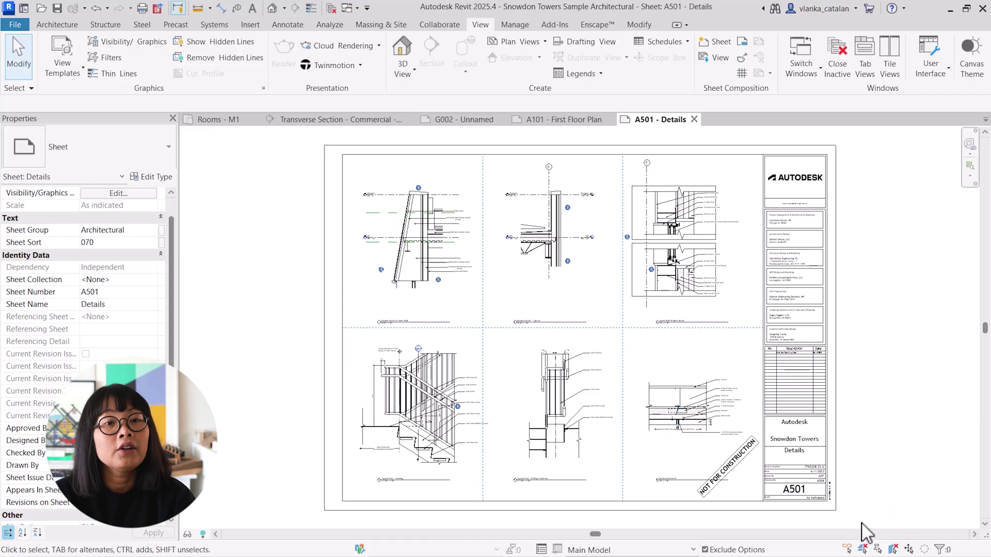
pyautogui.scroll(5, 861, 524)
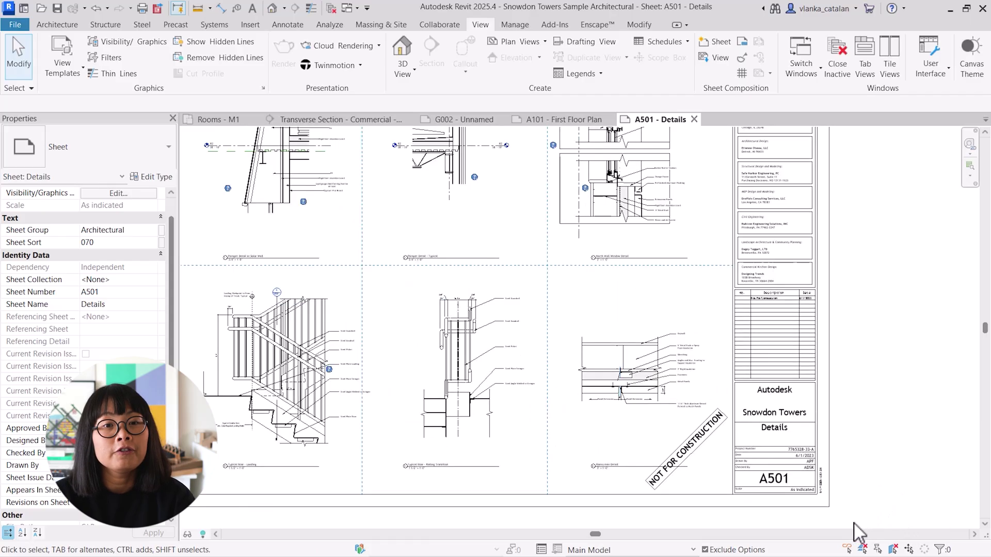
pyautogui.scroll(4, 743, 501)
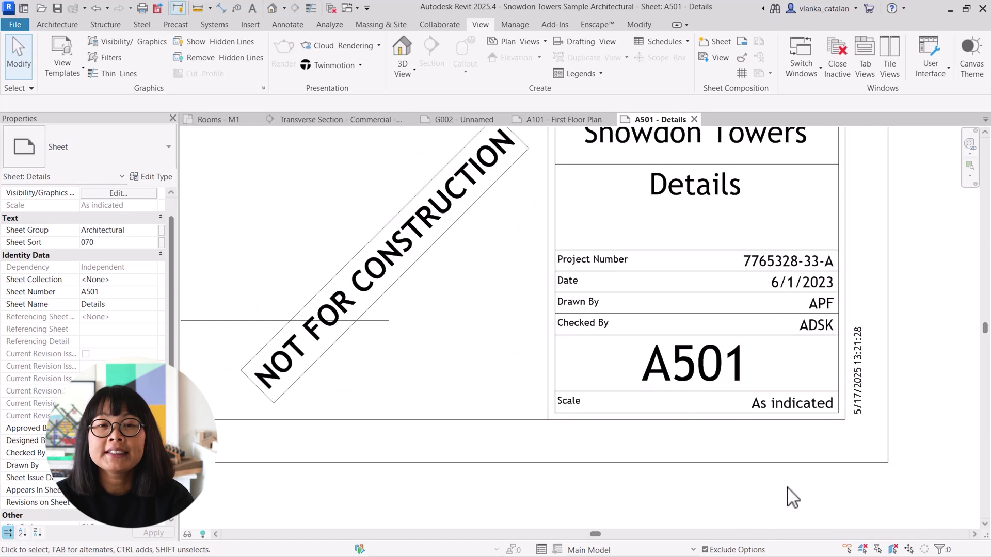
pyautogui.moveTo(794, 498); pyautogui.dragTo(790, 511, button='middle')
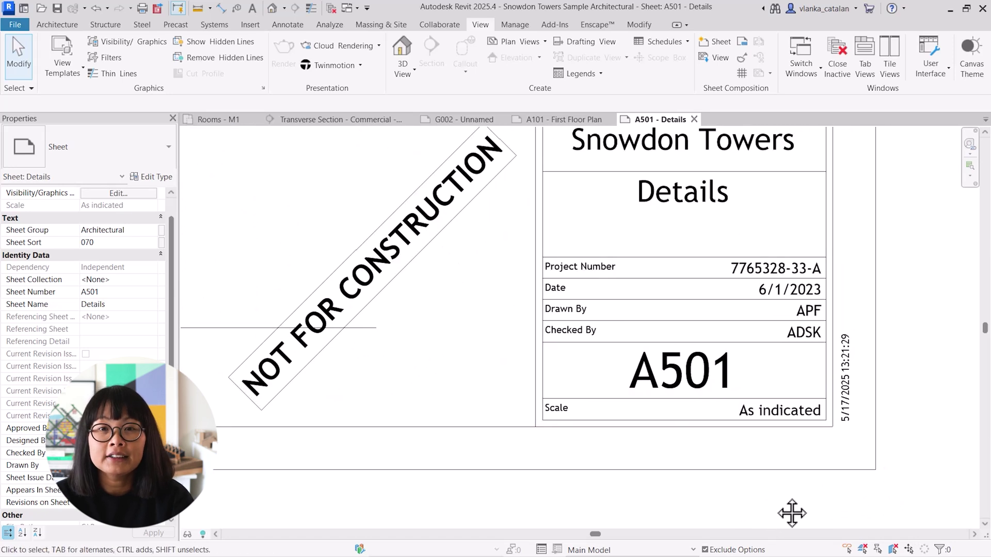
pyautogui.click(794, 420)
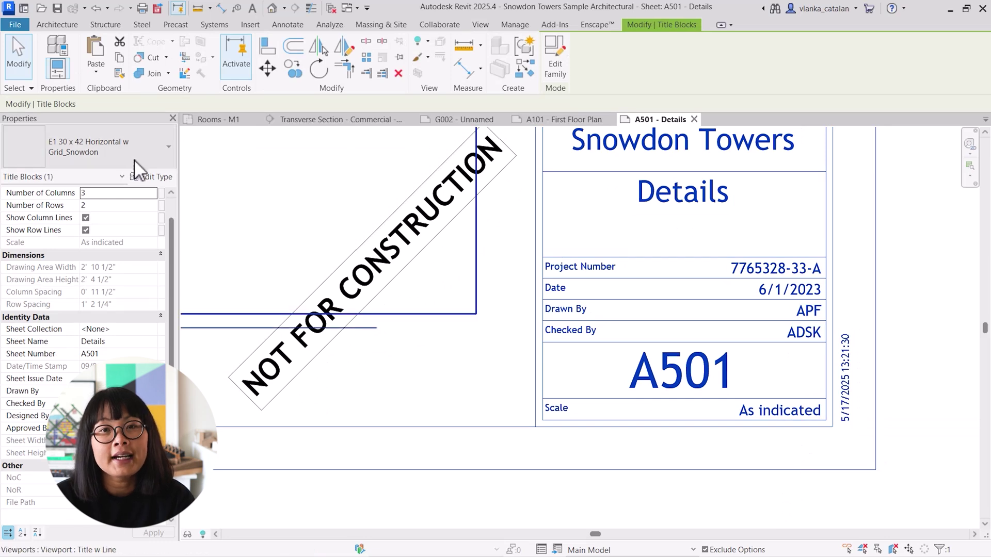
pyautogui.click(152, 176)
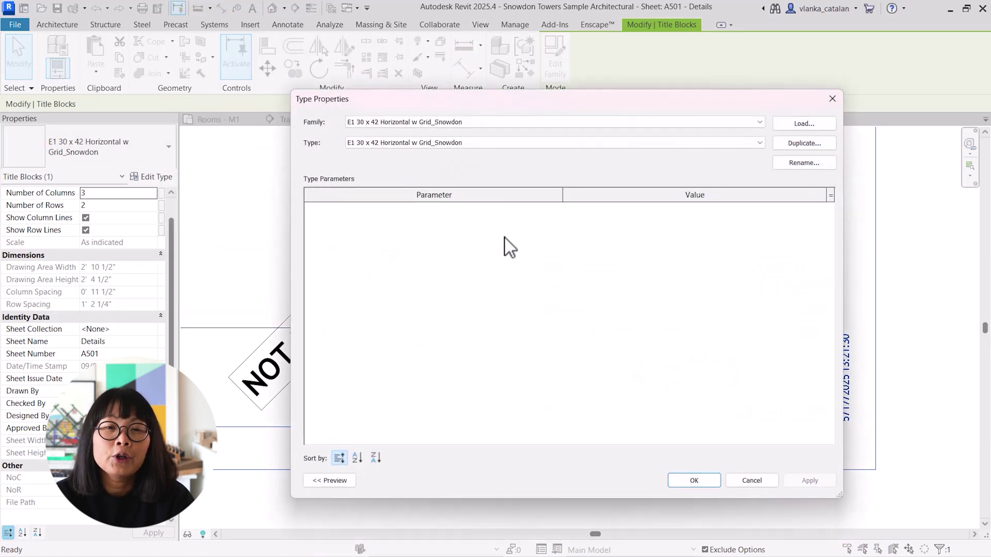
pyautogui.click(702, 483)
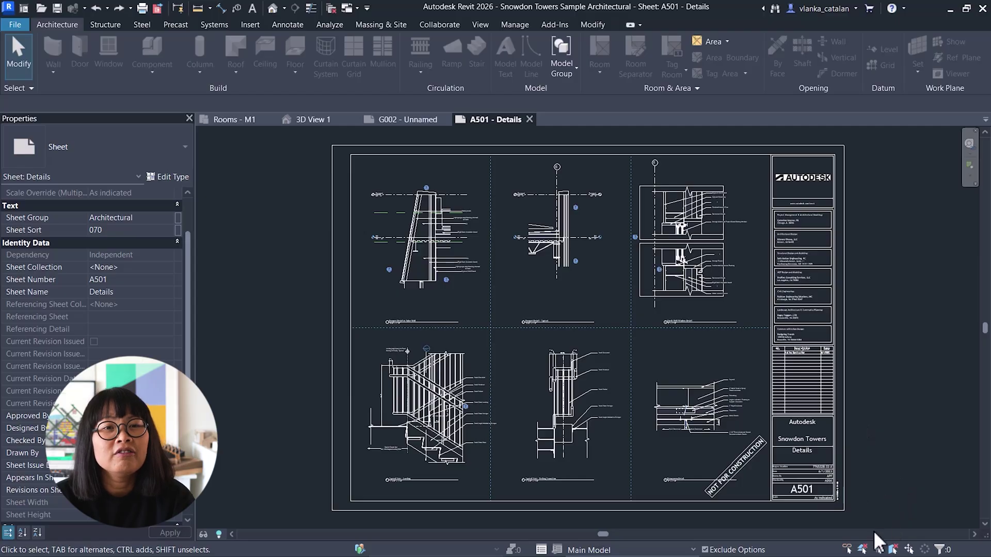
# - Set Scale Override (Multiple Values) to 'Hello' in the A501 title block's type properties
pyautogui.scroll(6, 856, 514)
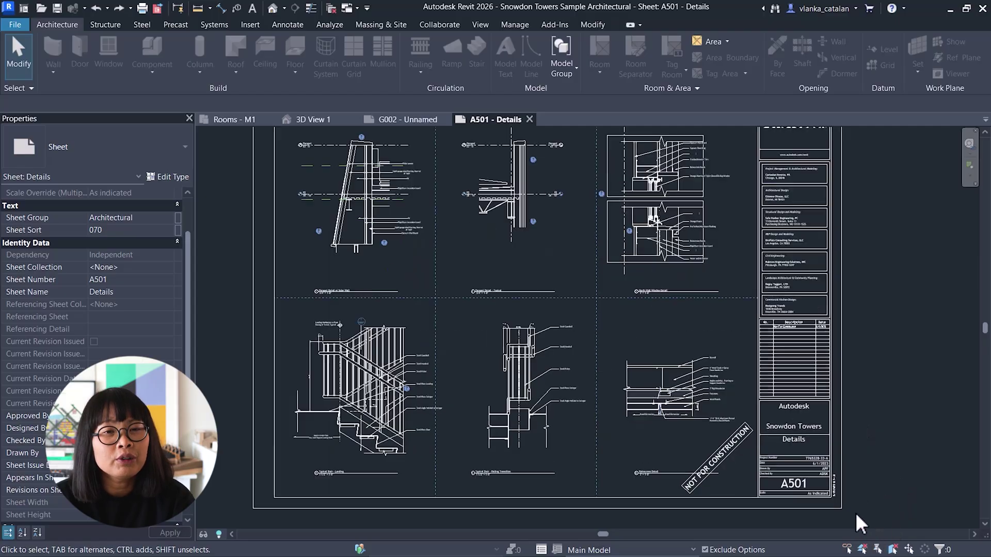
pyautogui.scroll(1, 844, 481)
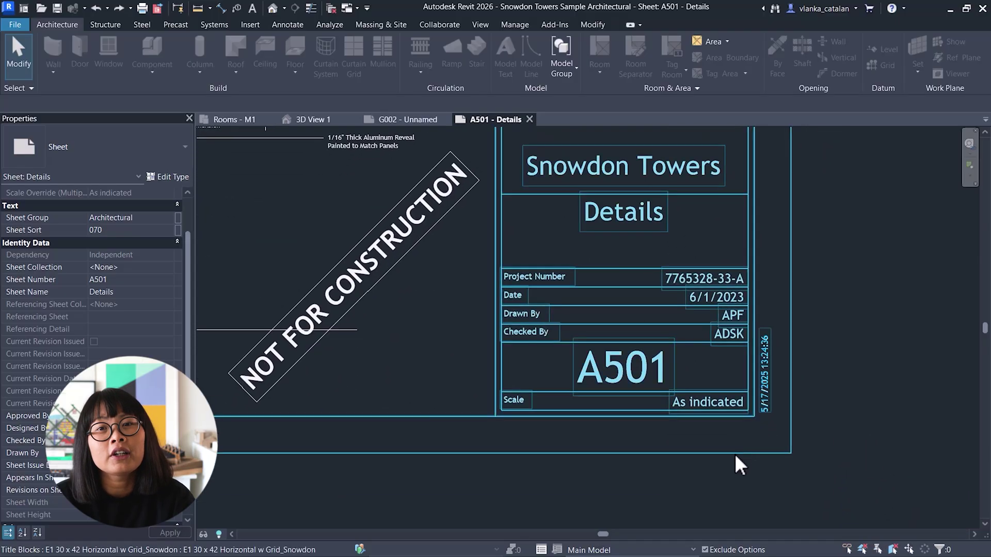
pyautogui.click(735, 454)
pyautogui.click(165, 177)
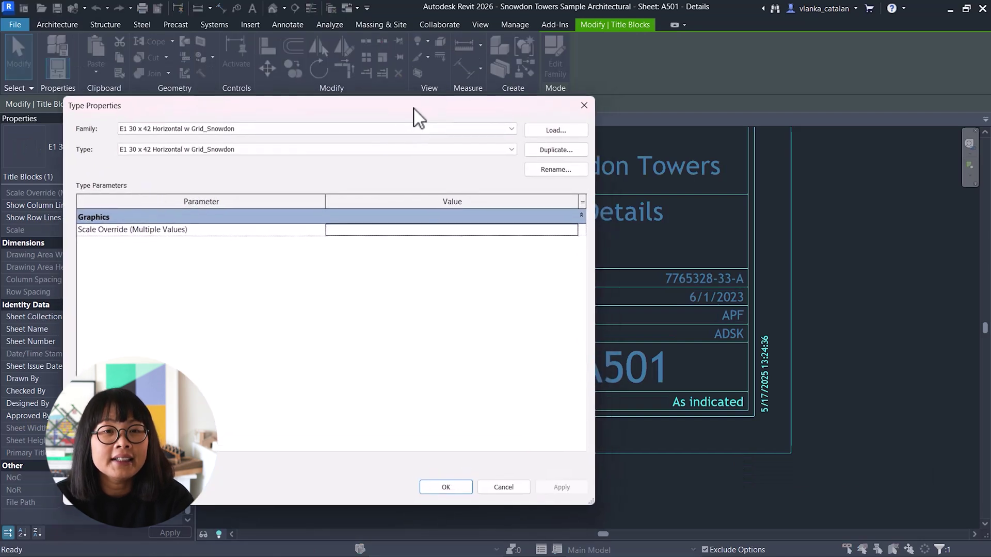
pyautogui.click(351, 232)
pyautogui.write('Hello')
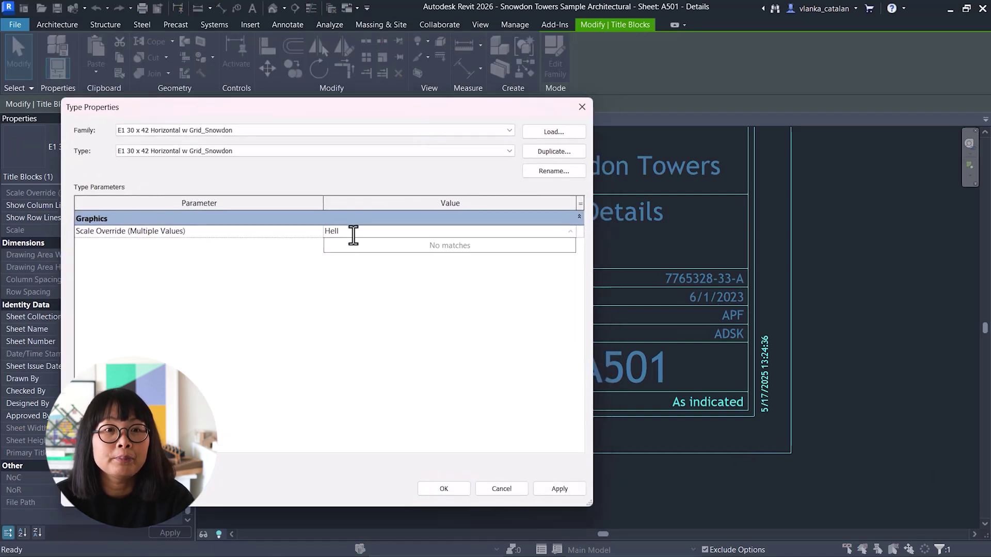
pyautogui.click(558, 489)
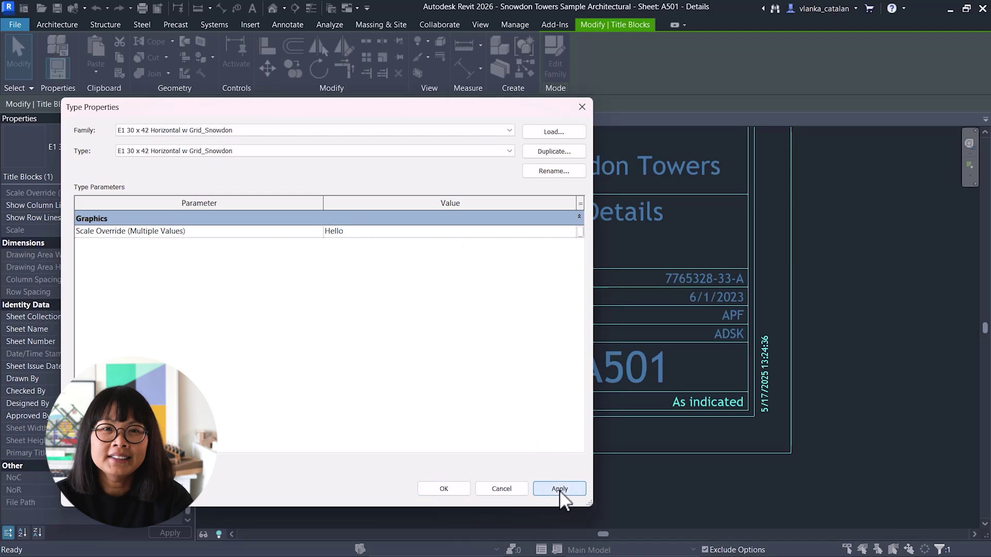
pyautogui.click(453, 491)
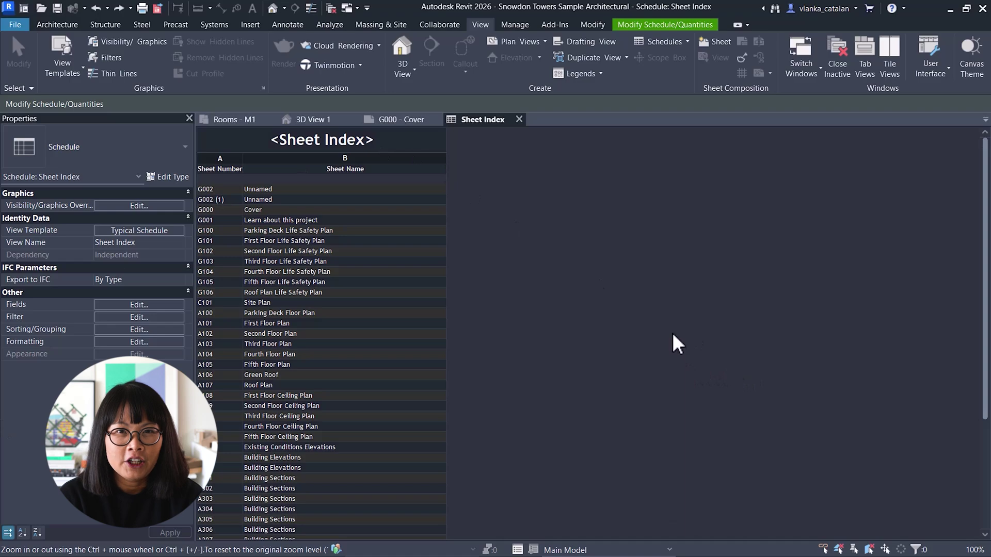
# - Create a new sheet list and add the Sheet Height, Sheet Width and Scale fields
pyautogui.click(682, 42)
pyautogui.click(689, 140)
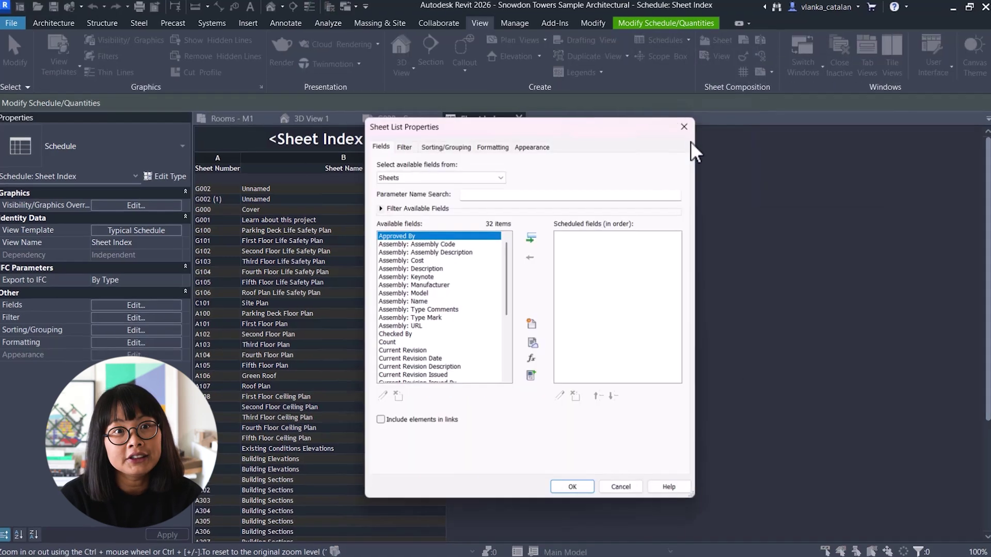
pyautogui.scroll(-5, 377, 381)
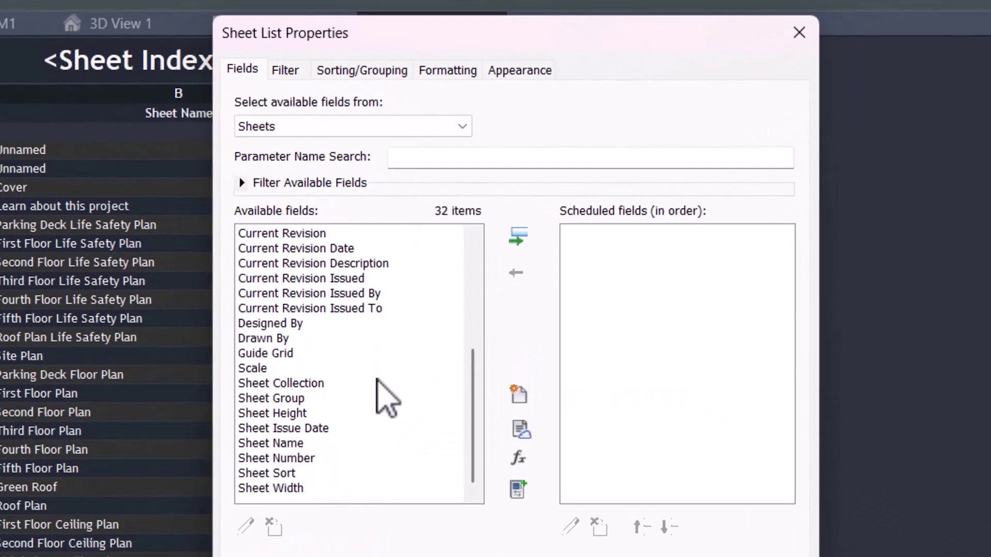
pyautogui.click(290, 414)
pyautogui.click(518, 236)
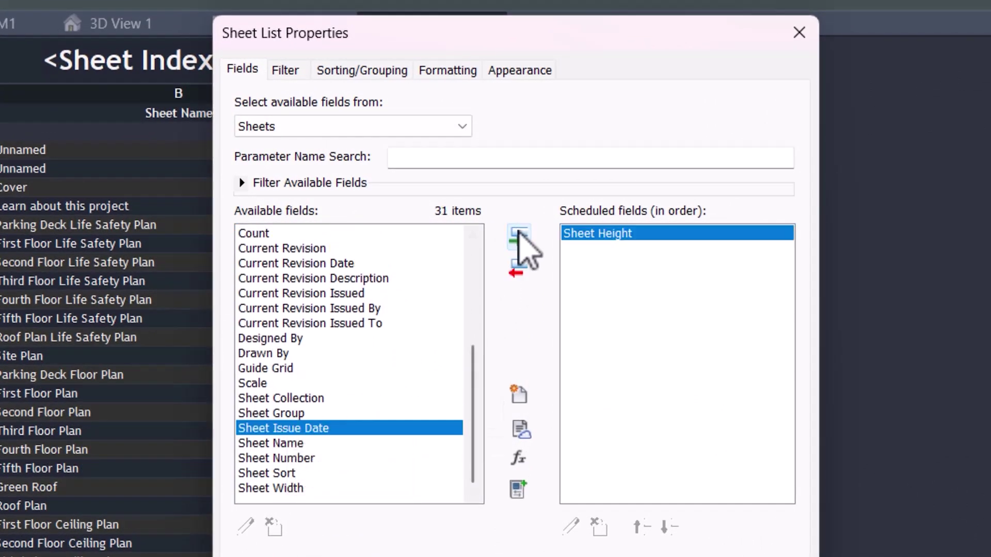
pyautogui.click(290, 489)
pyautogui.click(518, 236)
pyautogui.click(281, 398)
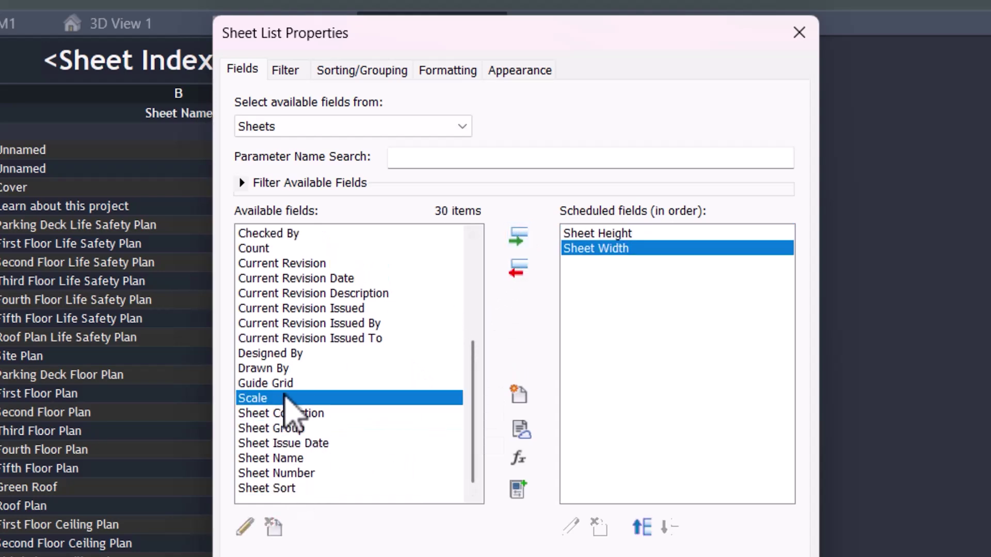
pyautogui.click(518, 236)
# - Add the Title Blocks: Family and Title Blocks: Type fields to the sheet list
pyautogui.click(457, 129)
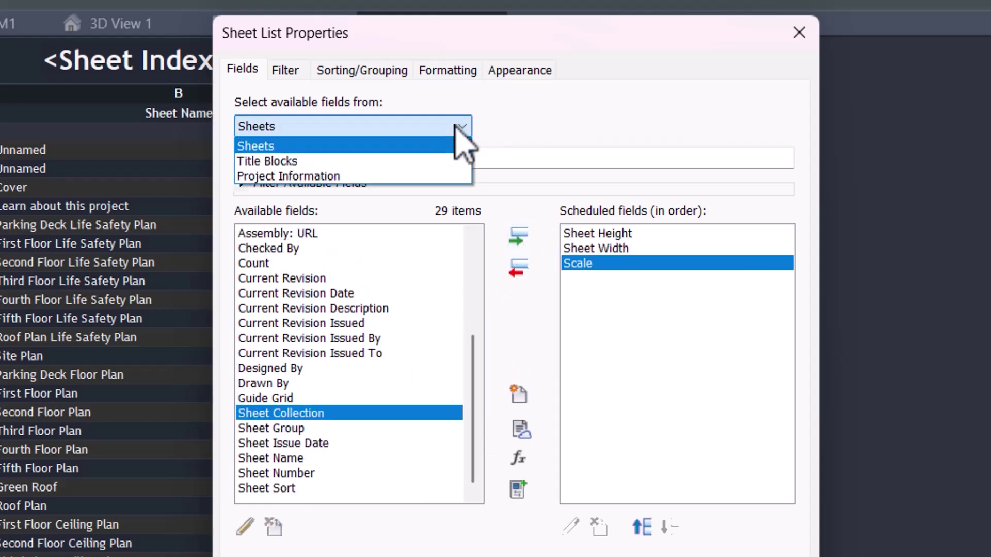
pyautogui.click(372, 161)
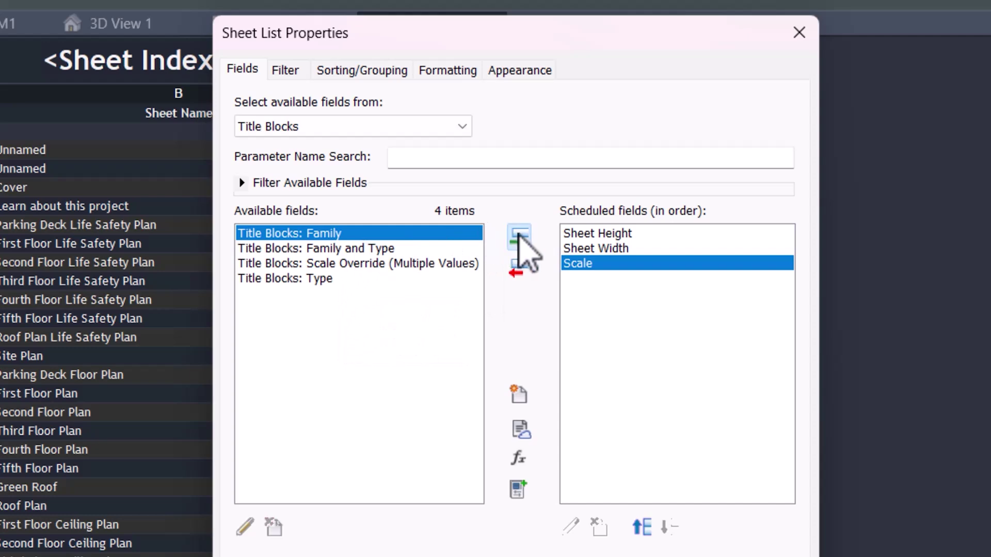
pyautogui.click(519, 236)
pyautogui.click(319, 264)
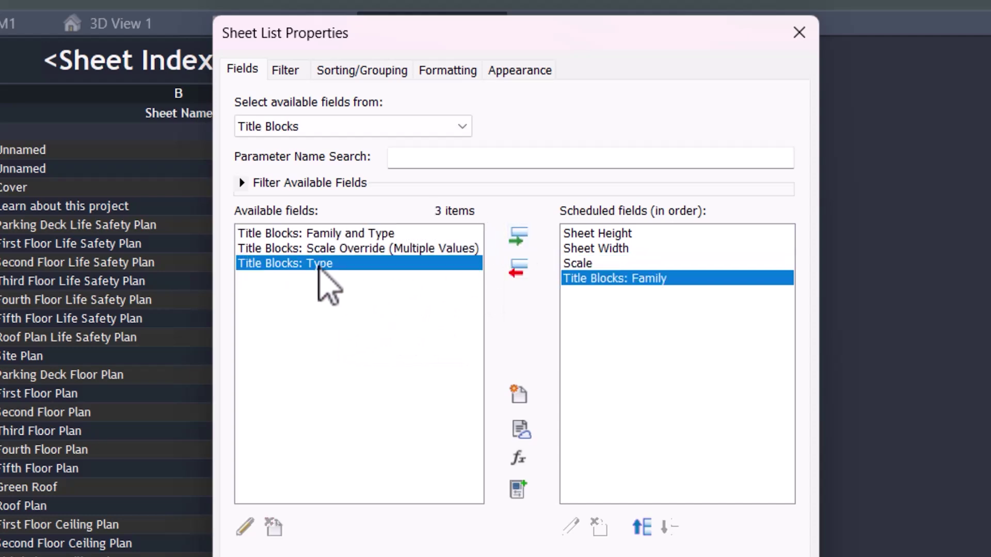
pyautogui.click(519, 236)
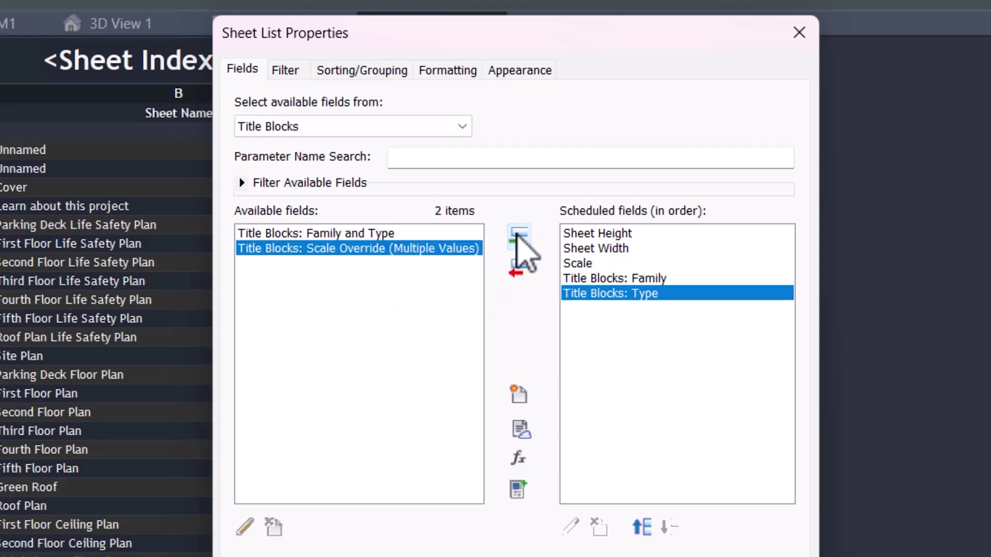